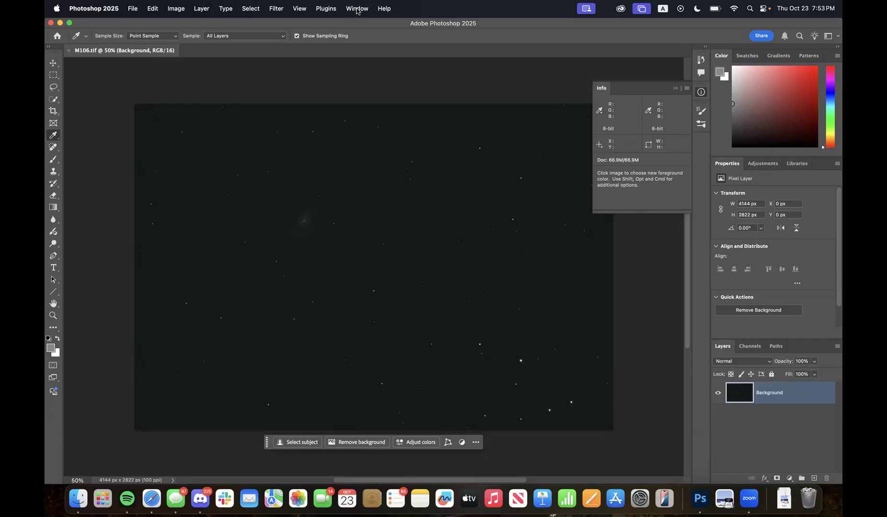
# Set the workspace to Essentials (Default)
pyautogui.click(357, 9)
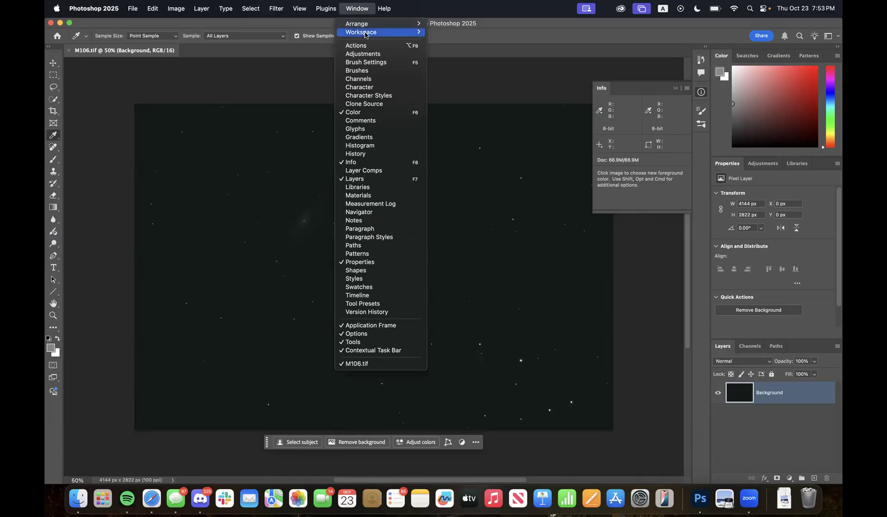
pyautogui.moveTo(367, 33)
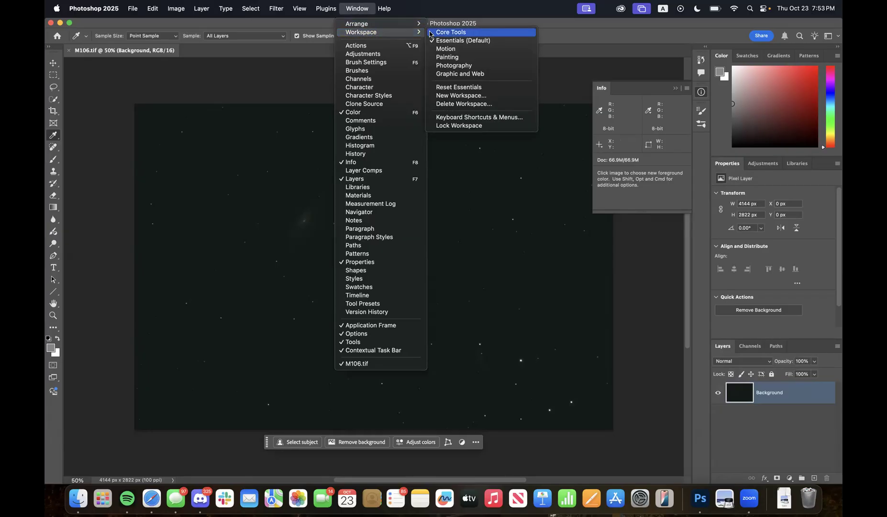
pyautogui.click(463, 41)
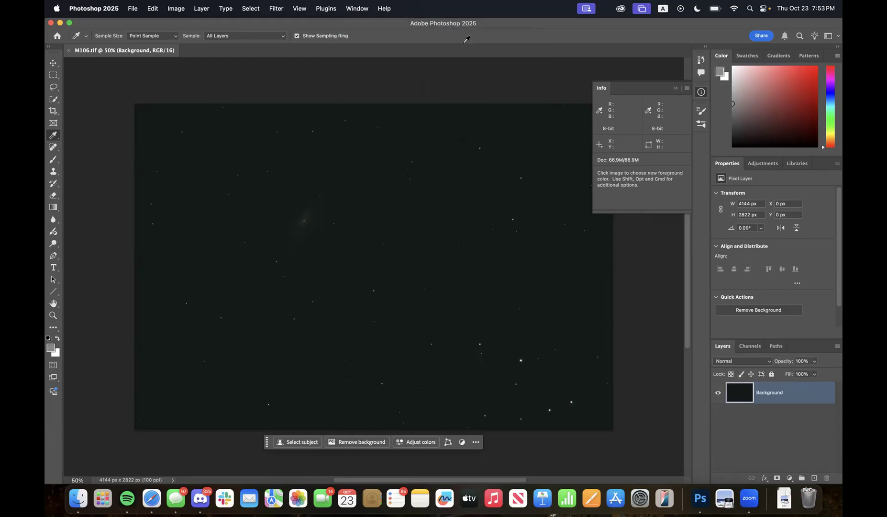
pyautogui.click(356, 6)
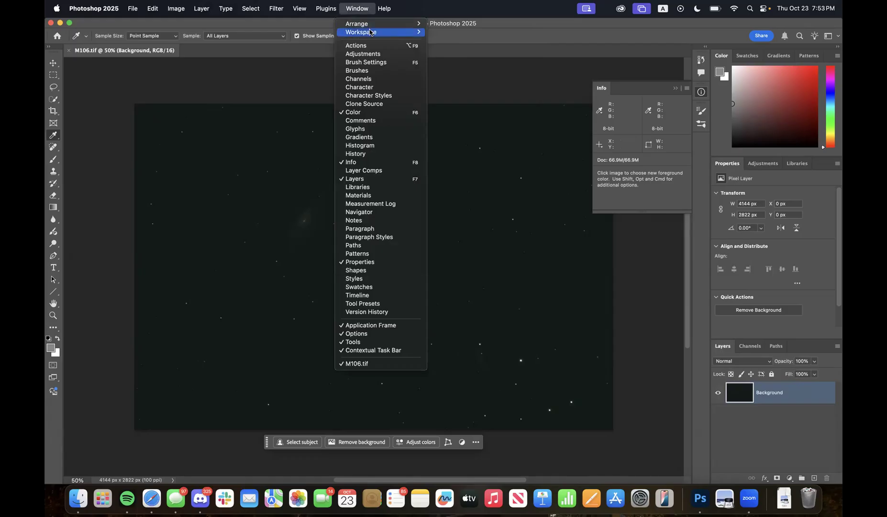
pyautogui.moveTo(370, 32)
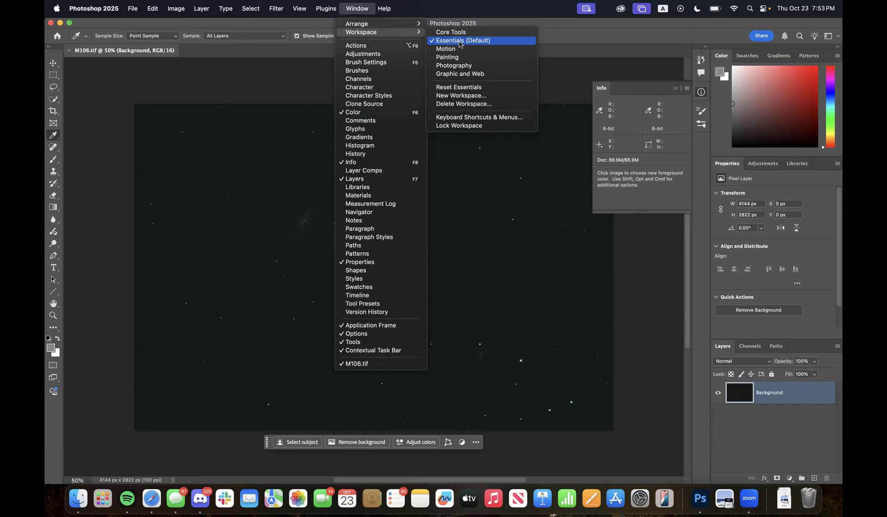
pyautogui.click(460, 41)
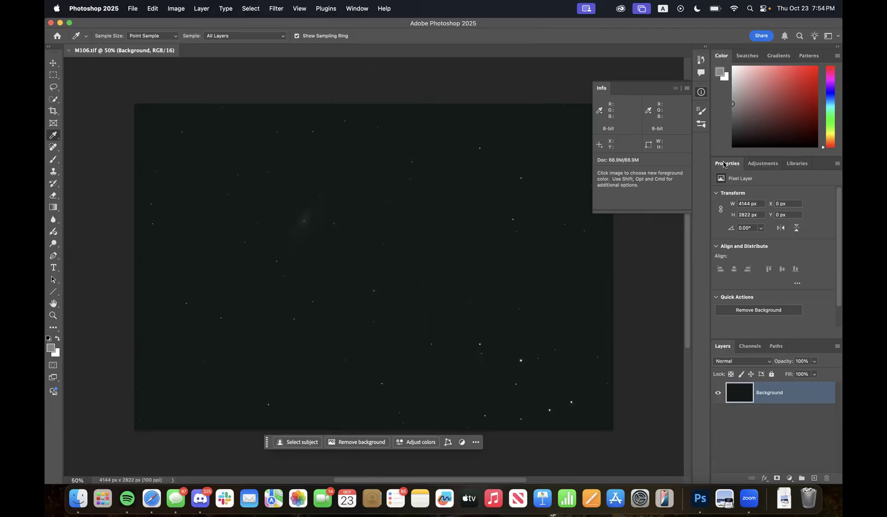
# Add a Levels adjustment layer above the Background and lower its RGB white input level to 118
pyautogui.click(761, 164)
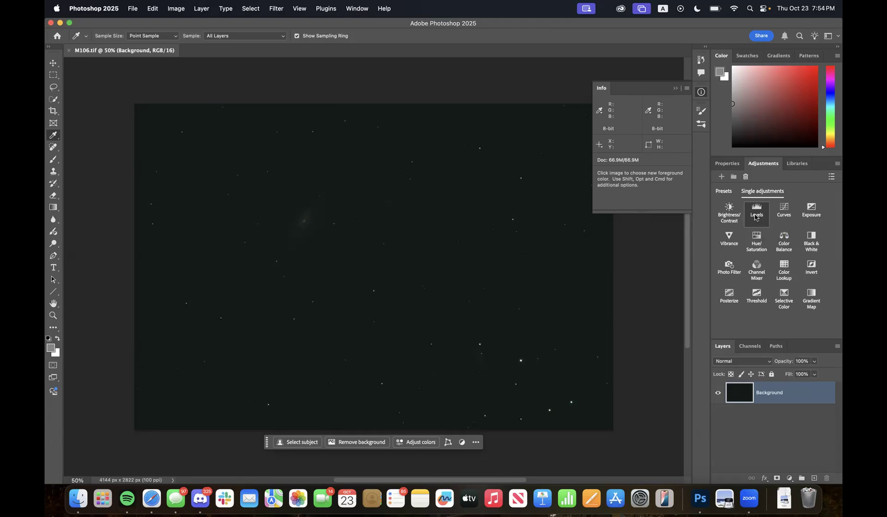
pyautogui.click(756, 217)
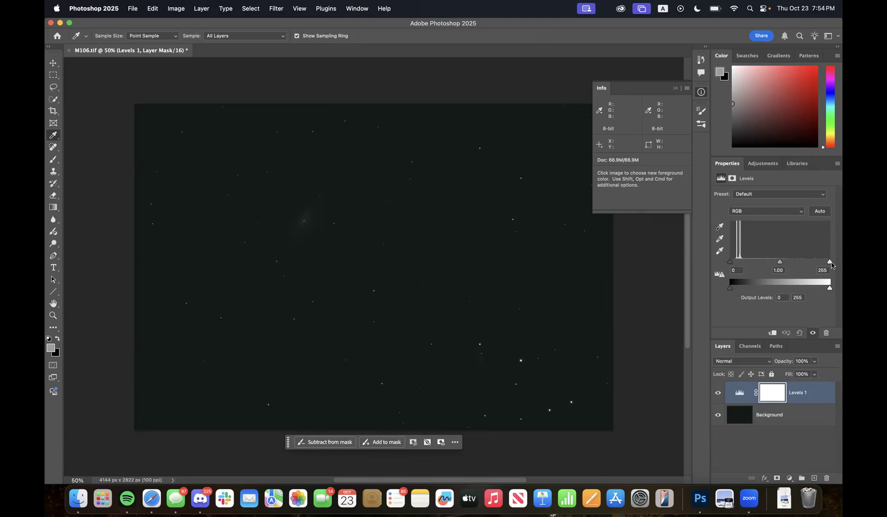
pyautogui.moveTo(830, 263); pyautogui.dragTo(777, 262)
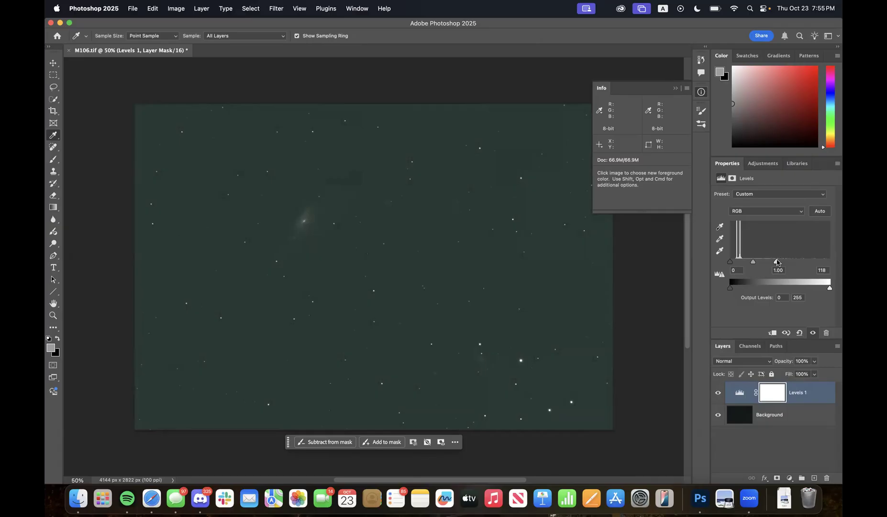
# Place a Color Sampler point on an empty patch of dark sky below the galaxy
pyautogui.click(53, 138)
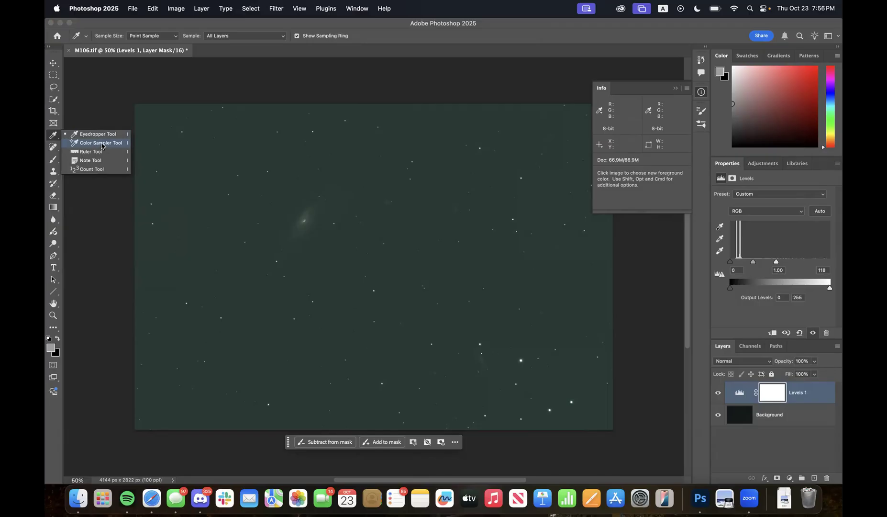
pyautogui.click(102, 142)
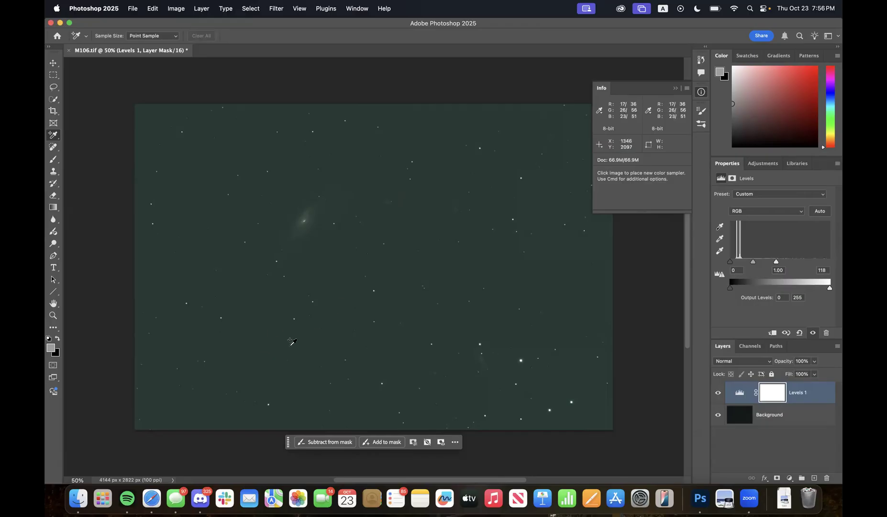
pyautogui.click(261, 359)
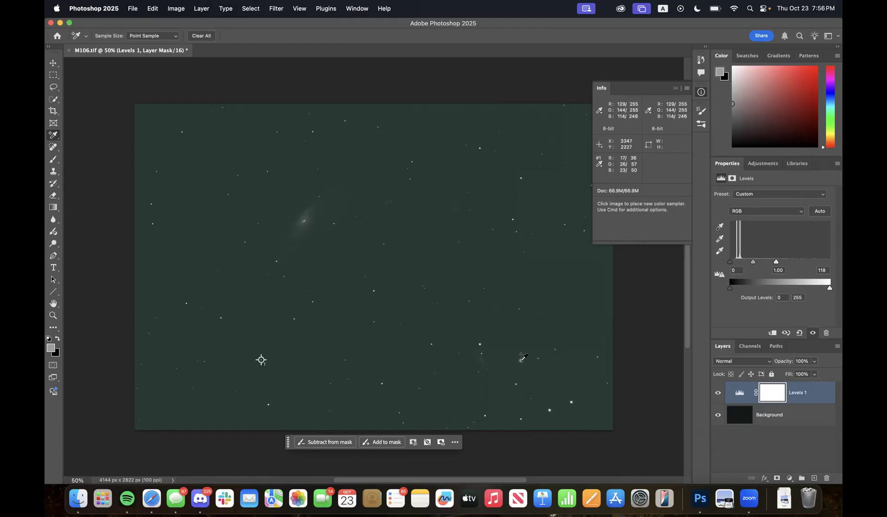
# Place a second Color Sampler point on the centre of a bright star in the right half of the image
pyautogui.scroll(3, 523, 357)
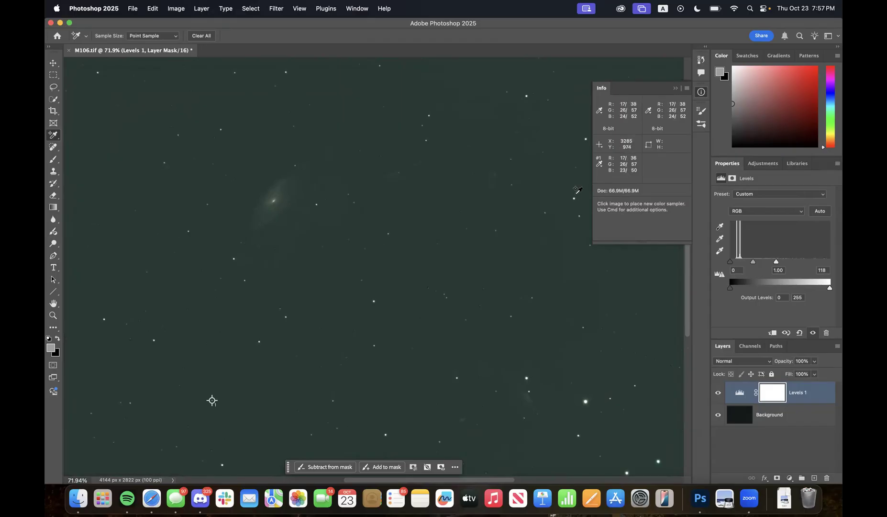
pyautogui.scroll(5, 576, 191)
pyautogui.hscroll(5, 576, 192)
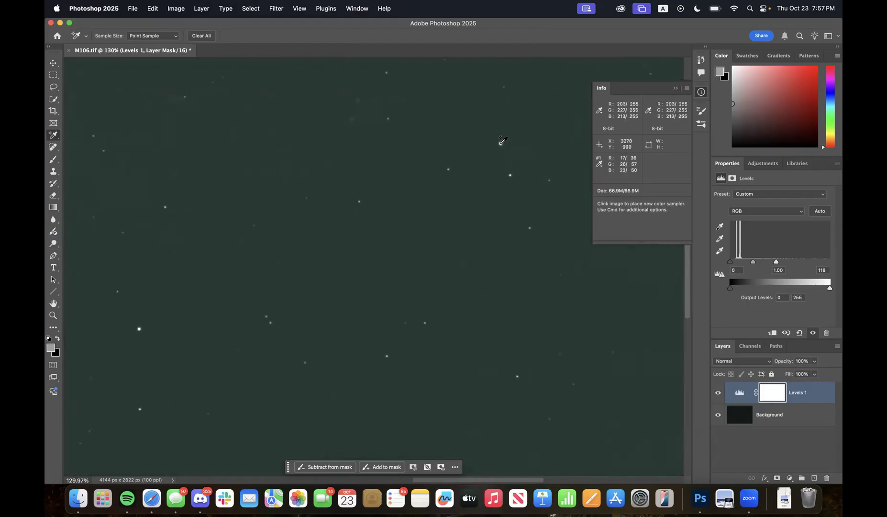
pyautogui.click(501, 140)
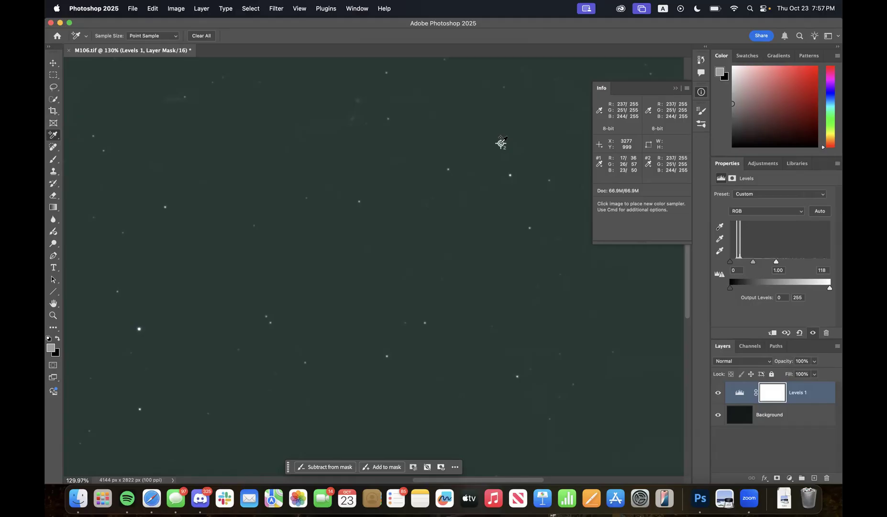
pyautogui.scroll(-5, 481, 160)
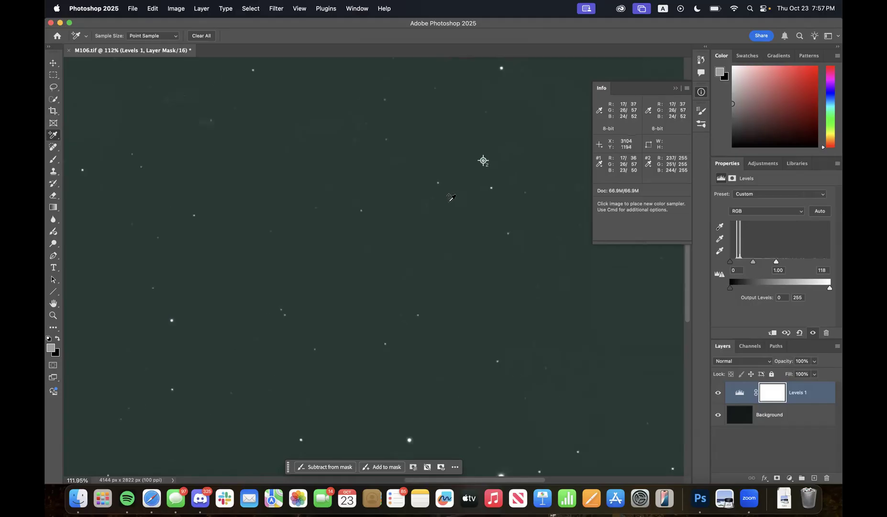
pyautogui.scroll(-3, 294, 228)
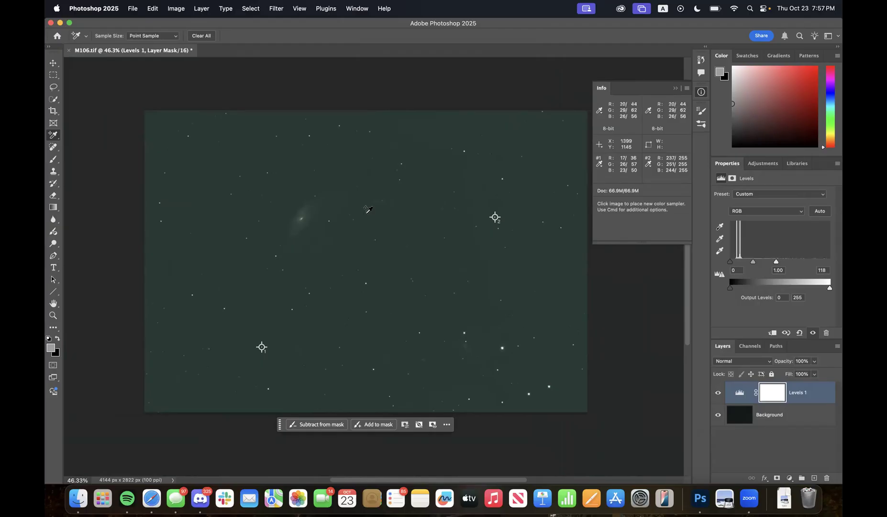
# Add a second Levels adjustment layer and show its Red channel
pyautogui.click(772, 166)
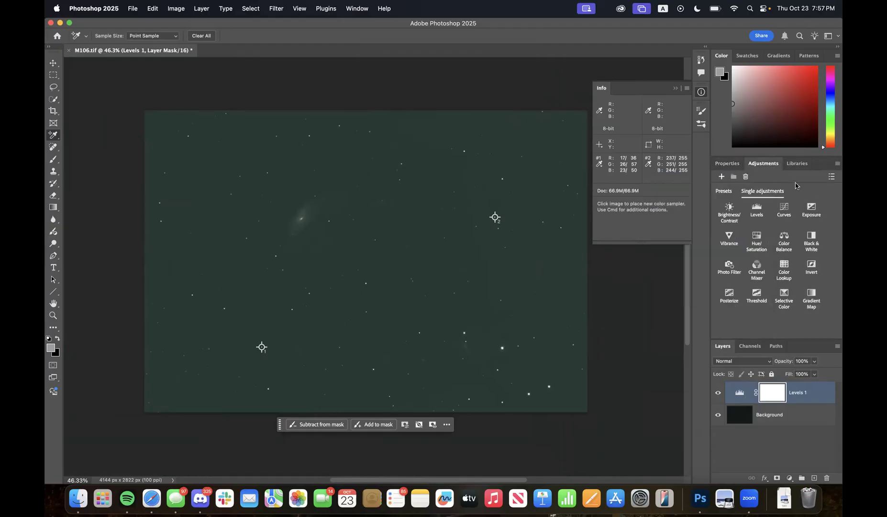
pyautogui.click(758, 215)
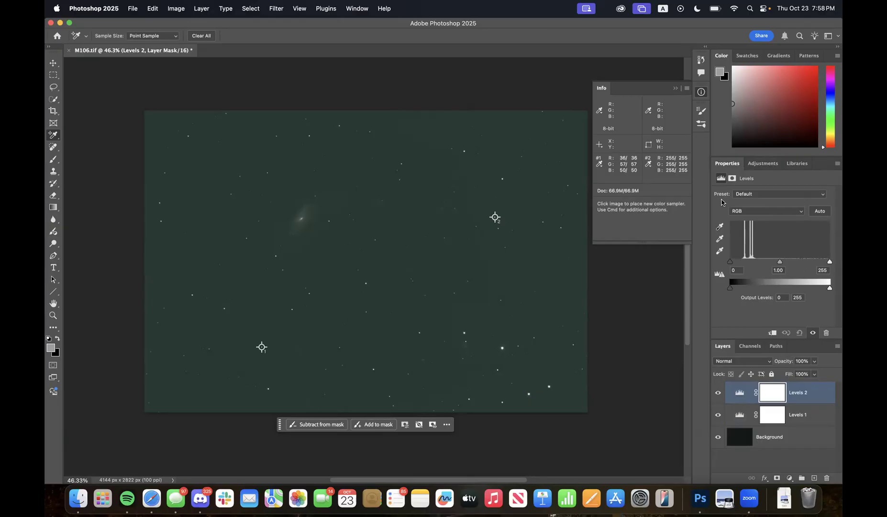
pyautogui.click(755, 212)
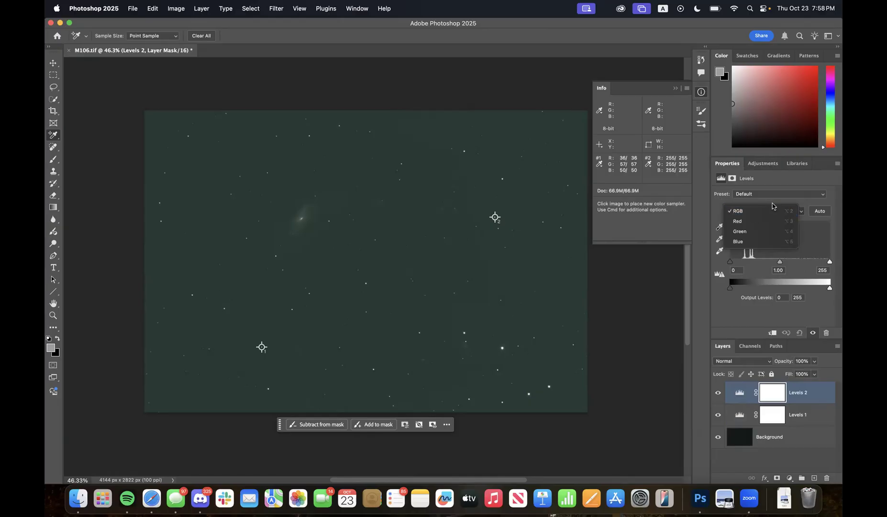
pyautogui.click(754, 212)
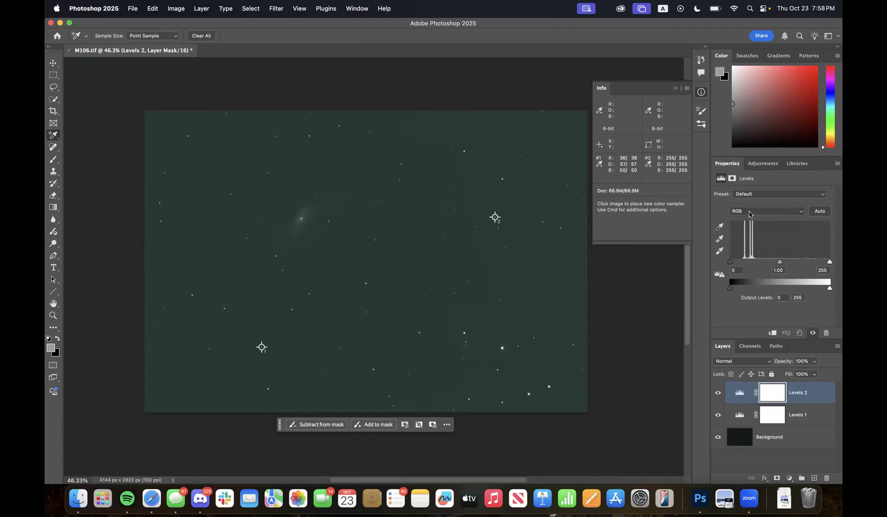
pyautogui.click(749, 213)
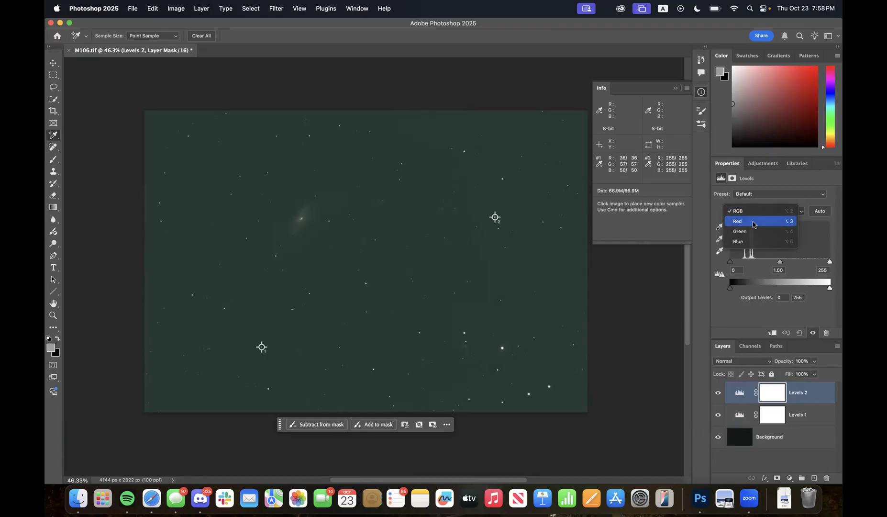
pyautogui.click(753, 221)
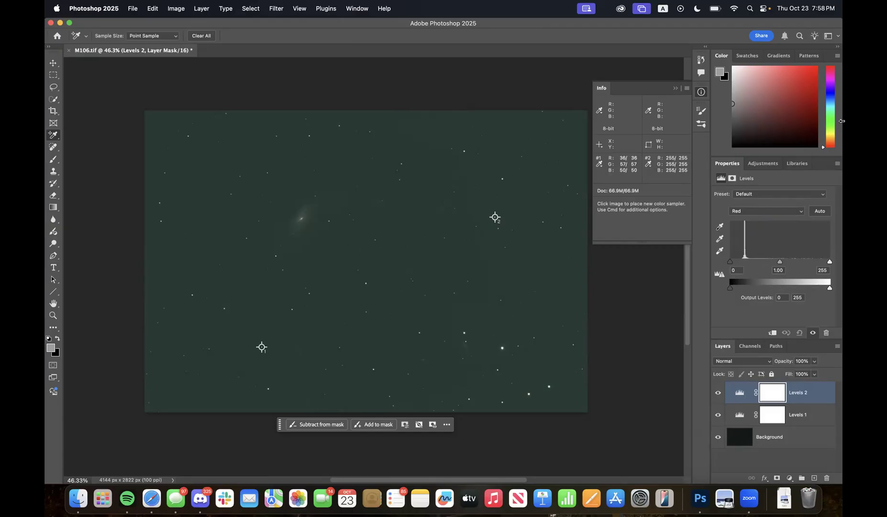
# Raise the Green channel's black input level in the second Levels layer to 24, matching sampler 1's green to its red
pyautogui.click(753, 213)
pyautogui.click(755, 222)
pyautogui.moveTo(730, 263); pyautogui.dragTo(739, 263)
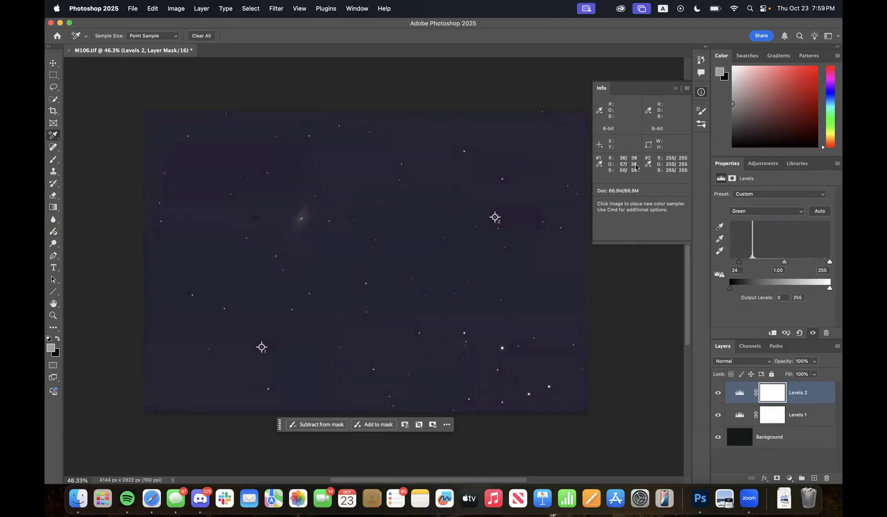
pyautogui.moveTo(739, 263); pyautogui.dragTo(739, 264)
# Raise the Blue channel's black input level in the second Levels layer until sampler 1's blue matches its red and green
pyautogui.click(755, 212)
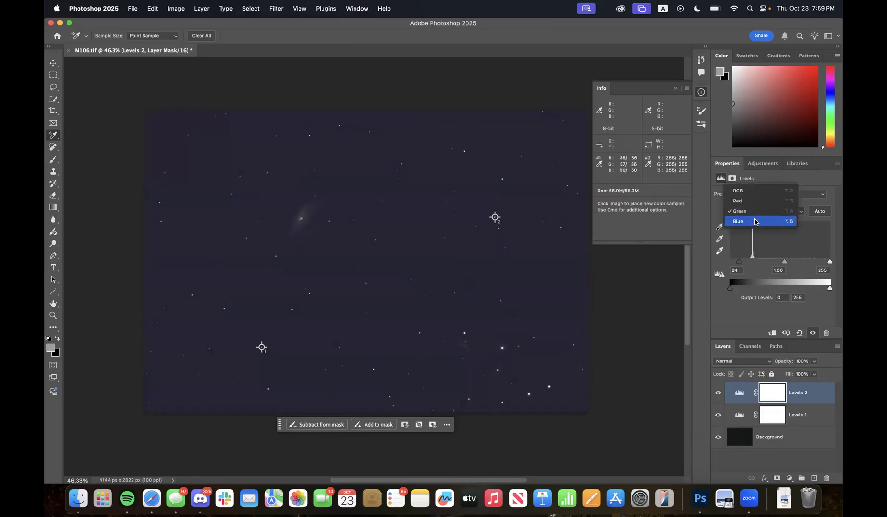
pyautogui.click(755, 221)
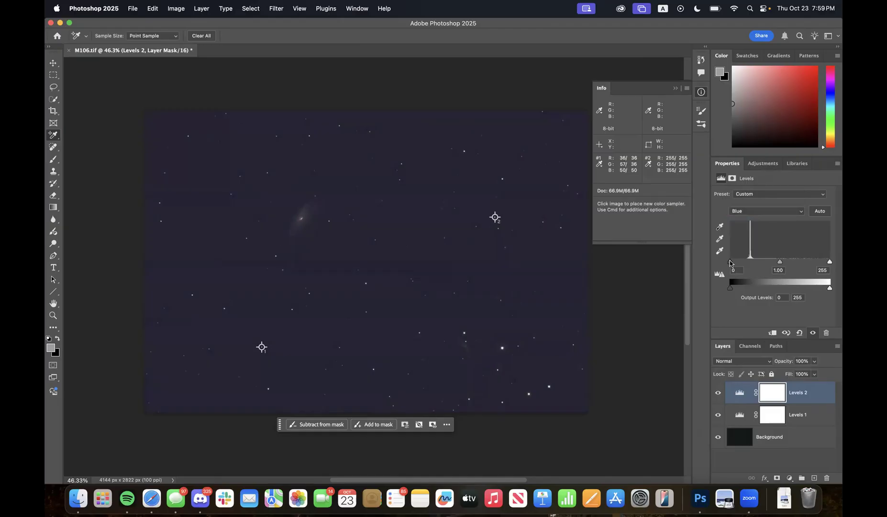
pyautogui.moveTo(730, 262); pyautogui.dragTo(736, 263)
# Add a Curves adjustment layer and load the Arcsinh100.acv preset from the Curves folder in Downloads
pyautogui.click(775, 165)
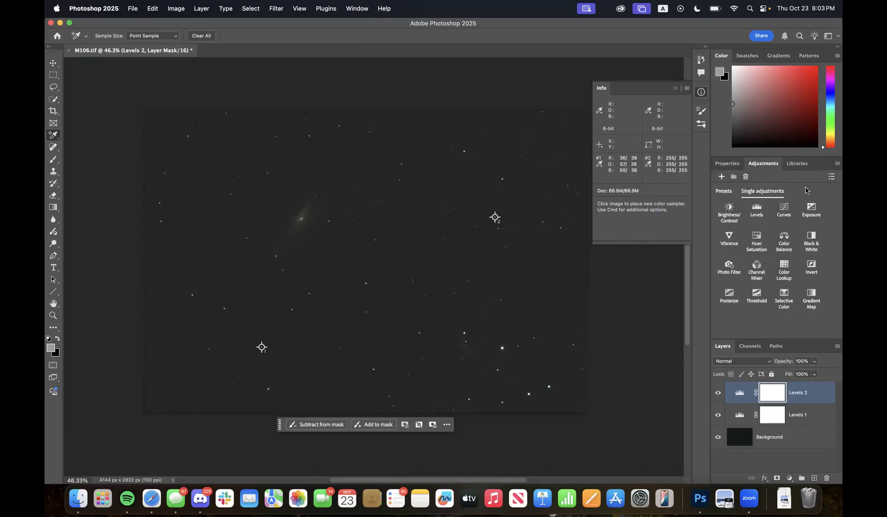
pyautogui.click(783, 215)
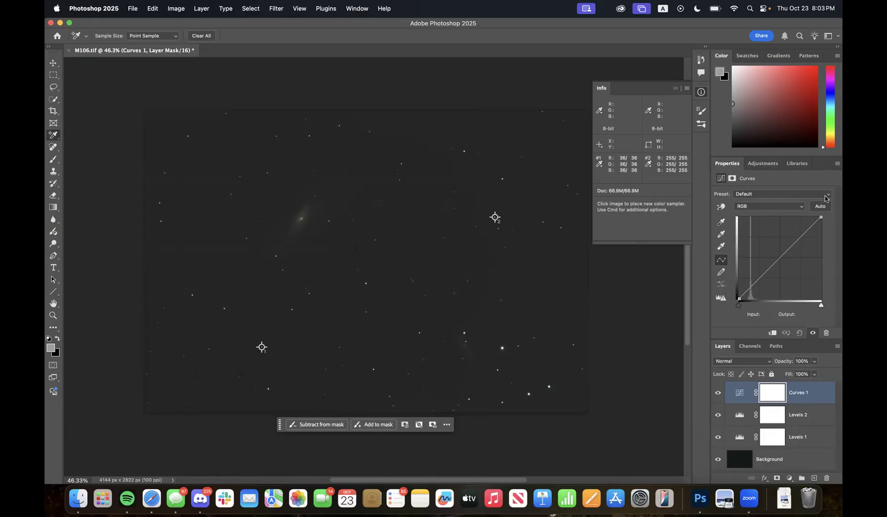
pyautogui.click(837, 163)
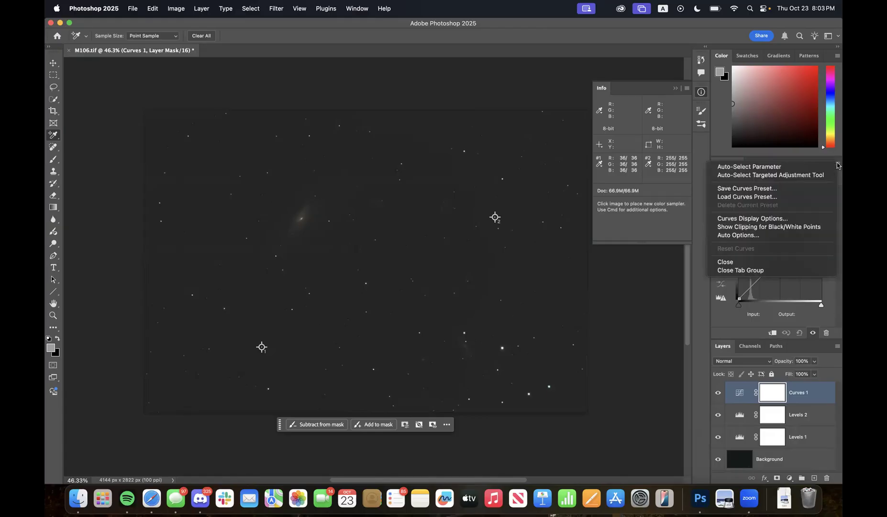
pyautogui.click(837, 165)
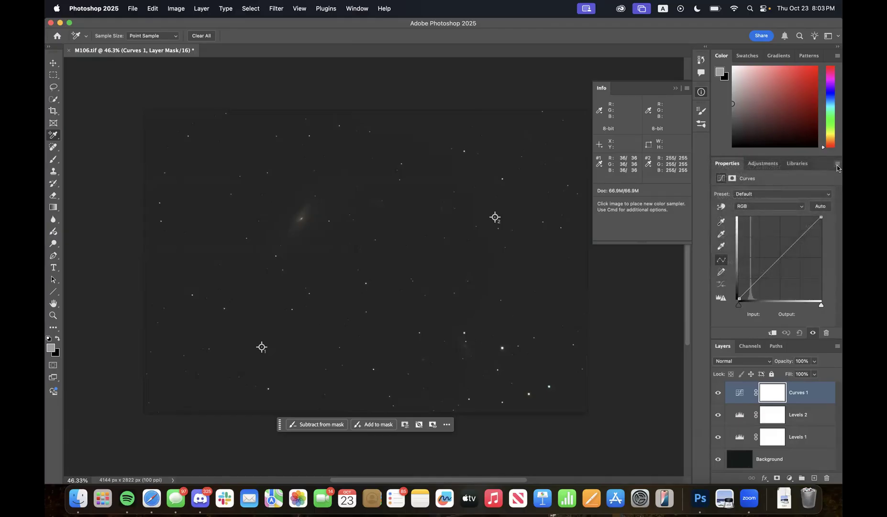
pyautogui.click(837, 165)
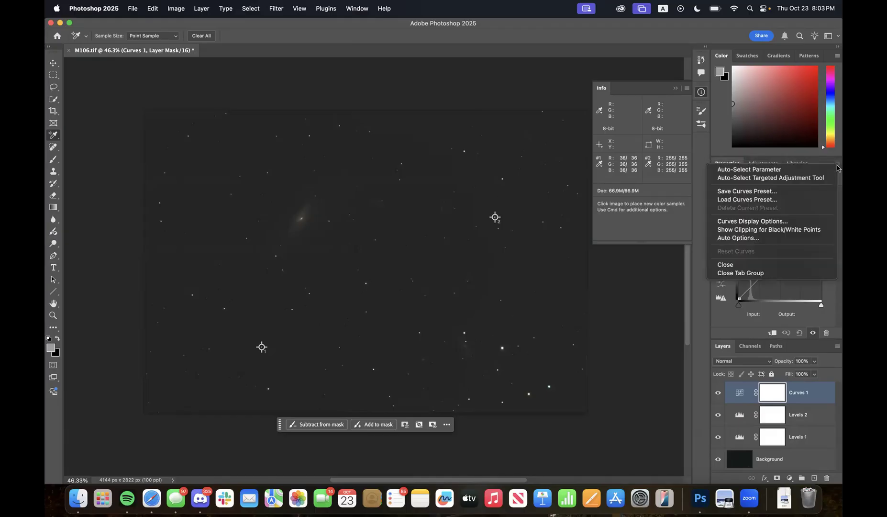
pyautogui.click(787, 202)
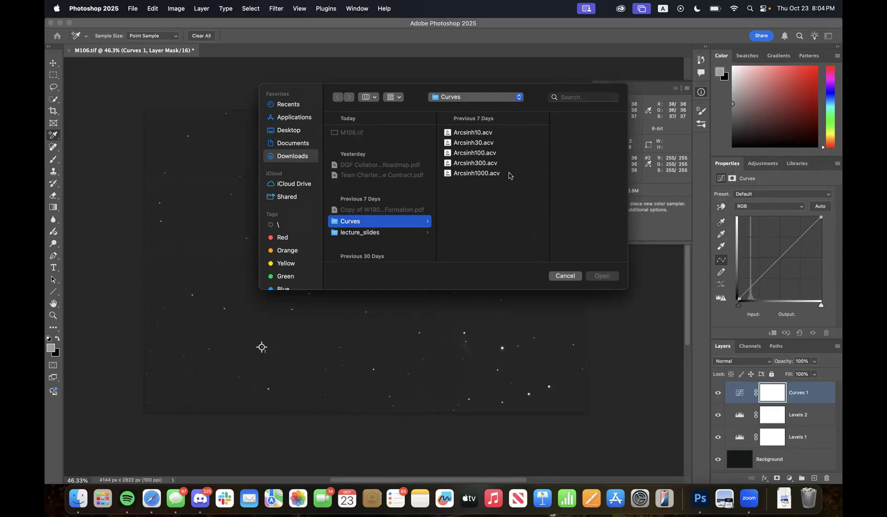
pyautogui.click(491, 157)
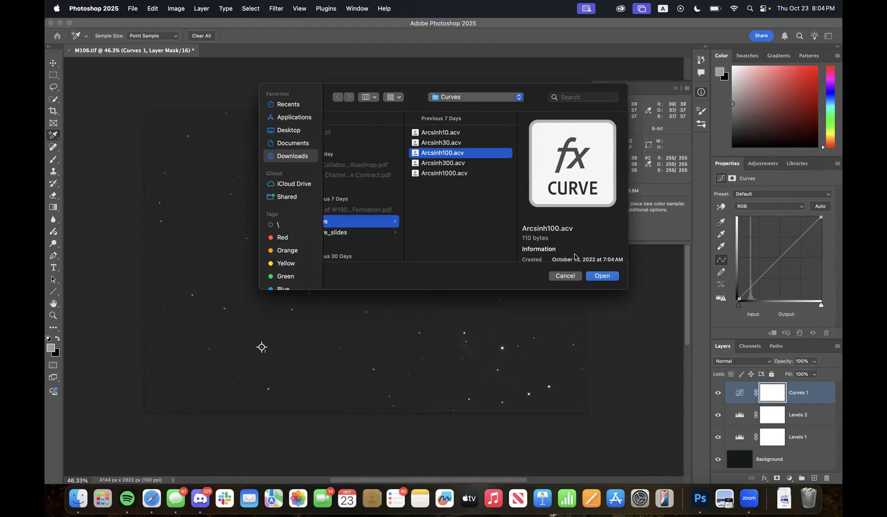
pyautogui.click(602, 277)
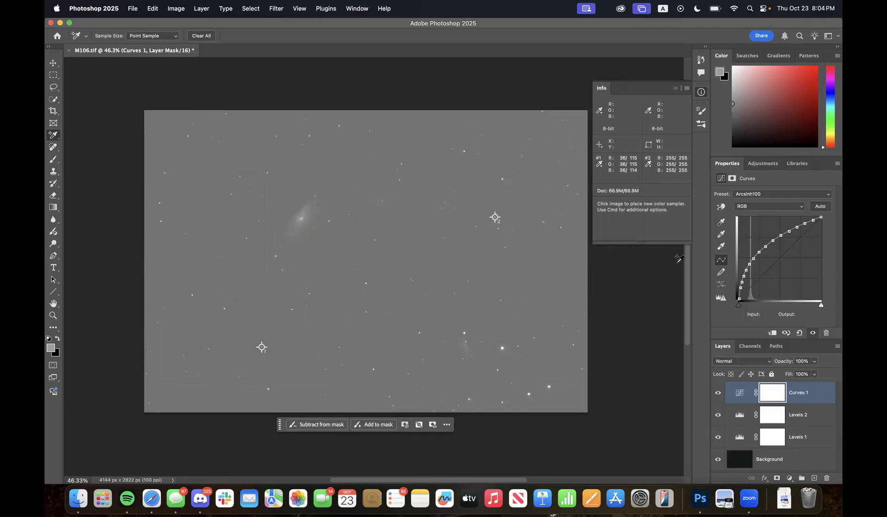
pyautogui.moveTo(766, 246); pyautogui.dragTo(768, 248)
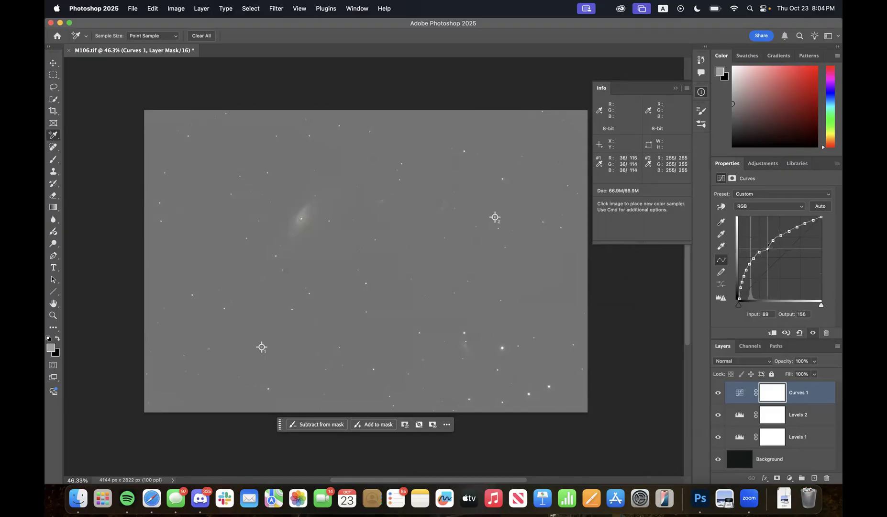
pyautogui.click(765, 194)
pyautogui.click(768, 167)
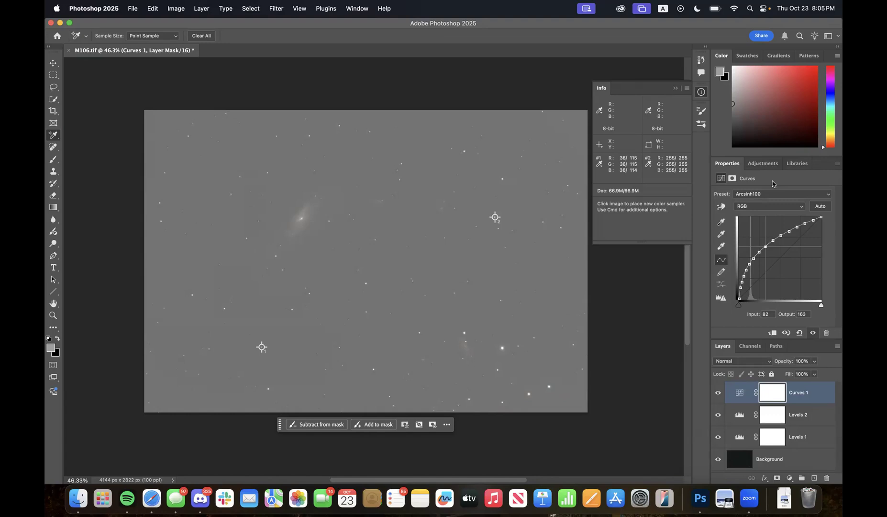
# Add a Levels adjustment layer above the Curves layer and set its RGB black input level to 92
pyautogui.click(766, 164)
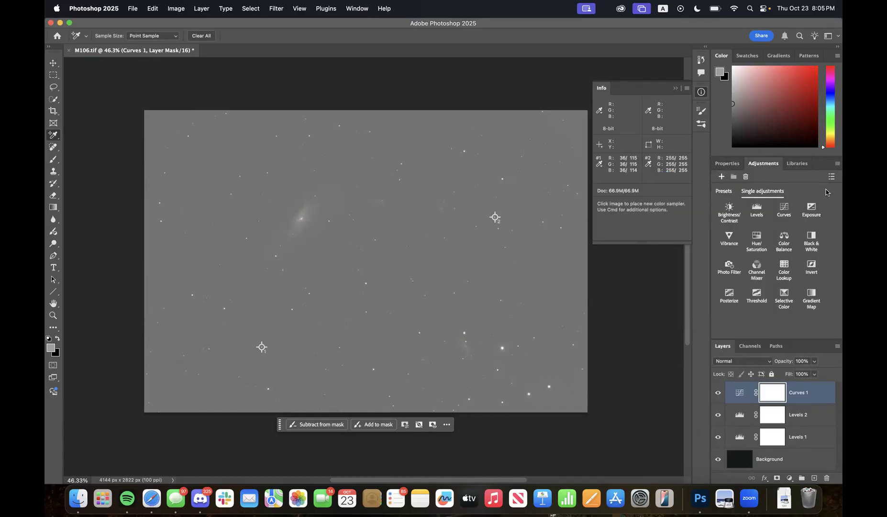
pyautogui.click(764, 218)
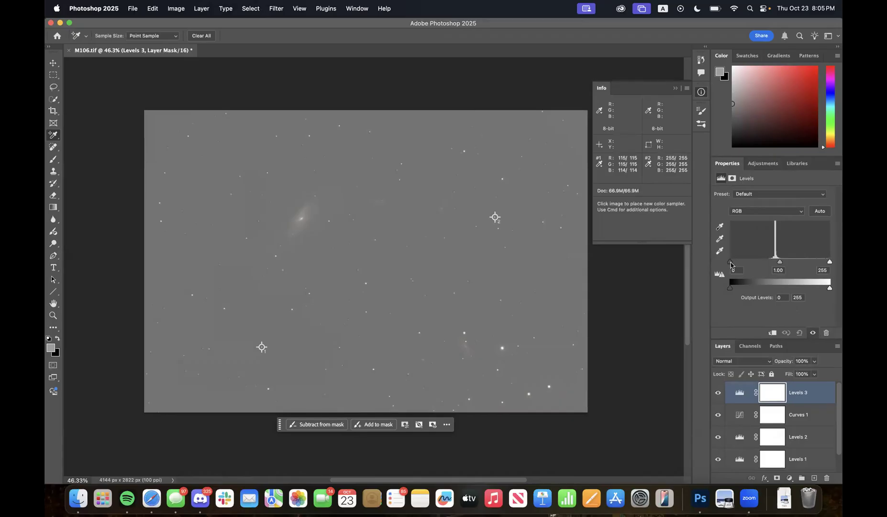
pyautogui.moveTo(731, 262); pyautogui.dragTo(765, 263)
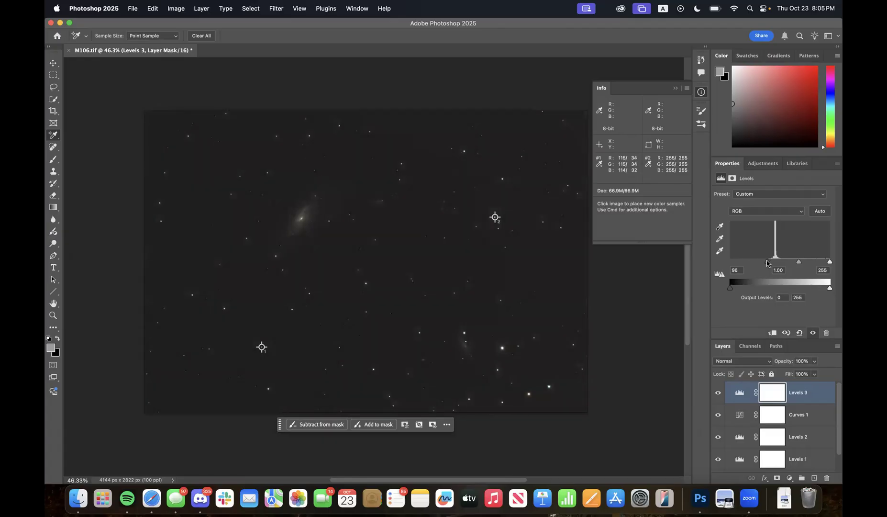
pyautogui.moveTo(766, 261); pyautogui.dragTo(774, 263)
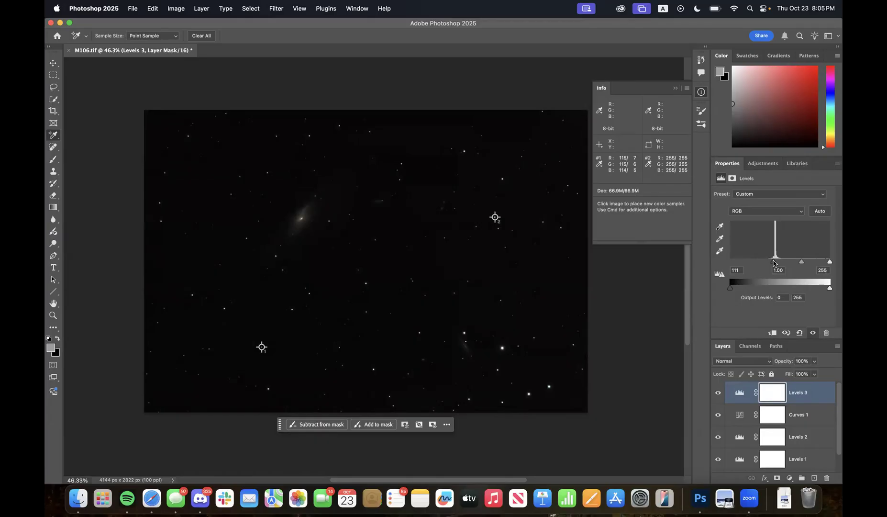
pyautogui.moveTo(773, 262); pyautogui.dragTo(766, 262)
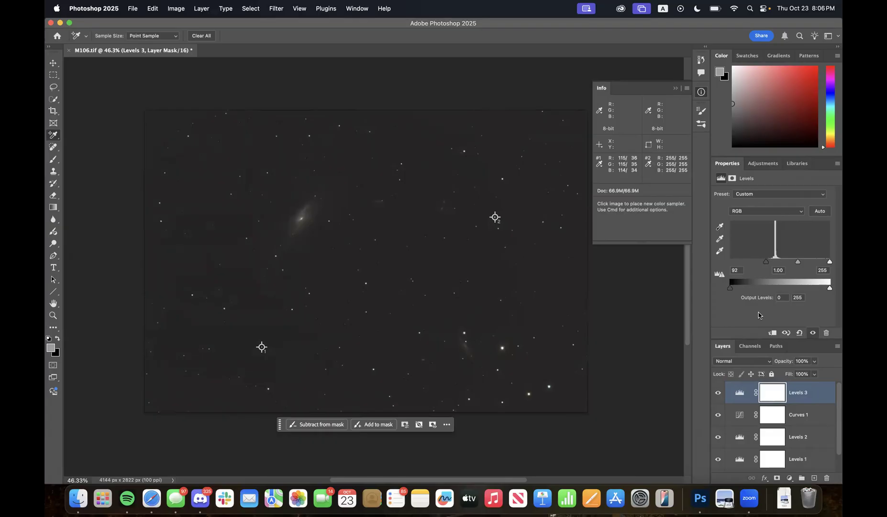
# Add a second Curves adjustment layer and apply the Arcsinh100 preset to it
pyautogui.click(764, 165)
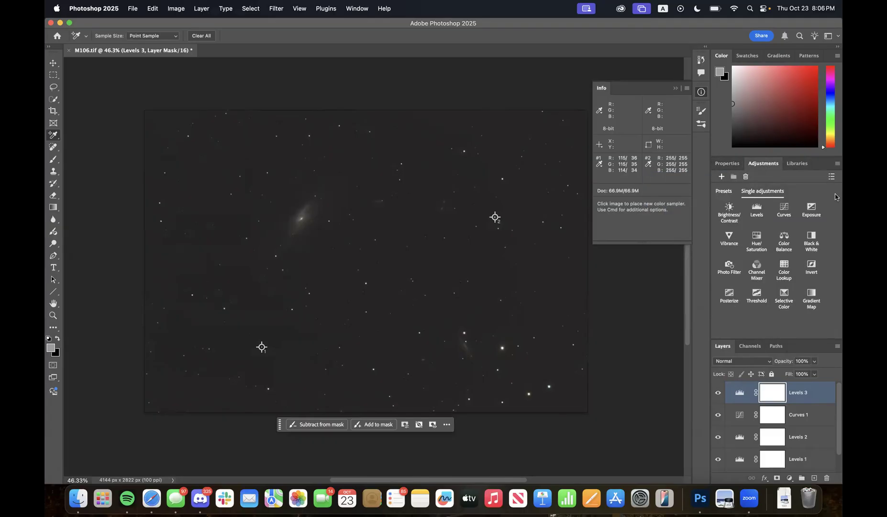
pyautogui.click(785, 209)
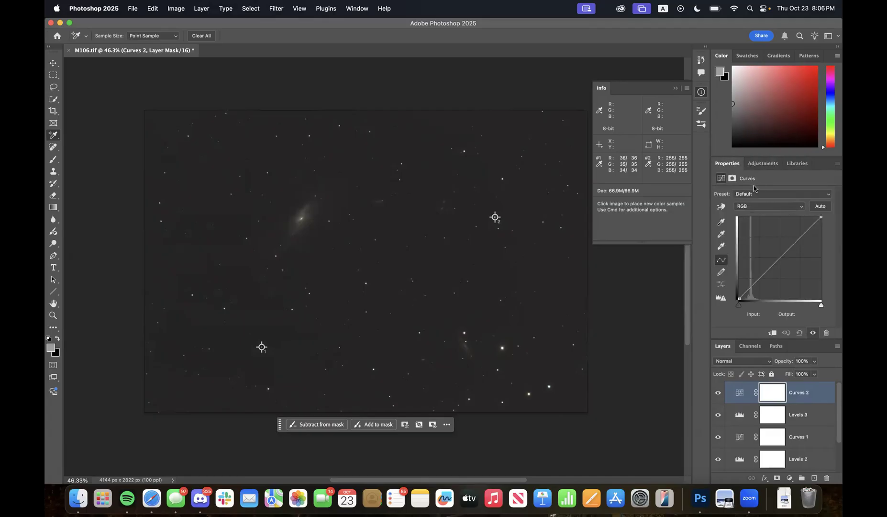
pyautogui.click(764, 166)
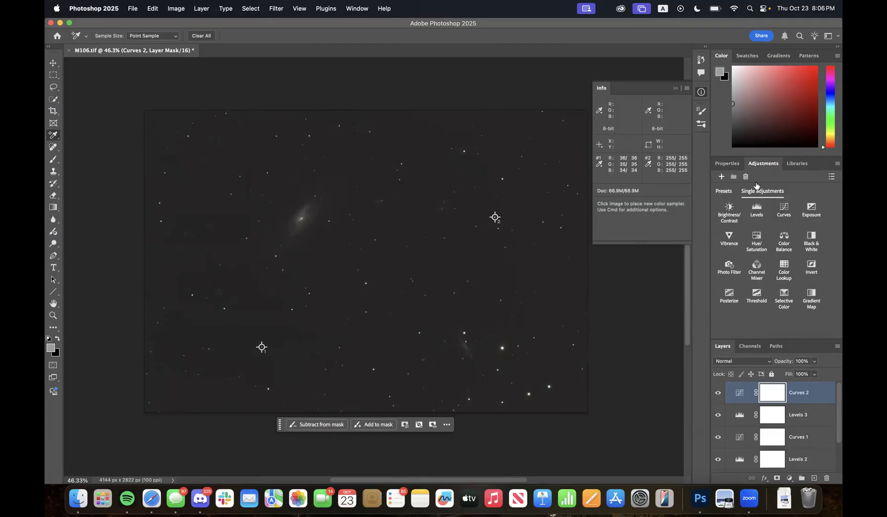
pyautogui.click(727, 163)
pyautogui.click(773, 194)
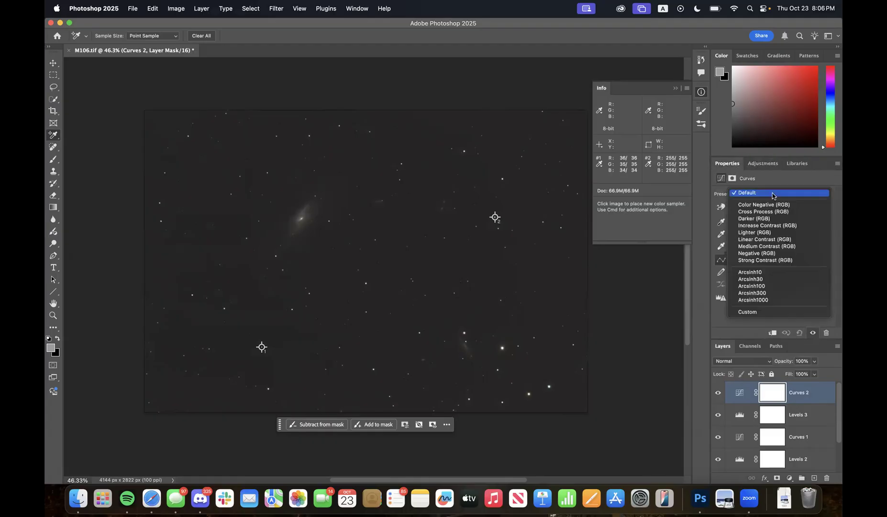
pyautogui.click(767, 194)
pyautogui.click(756, 196)
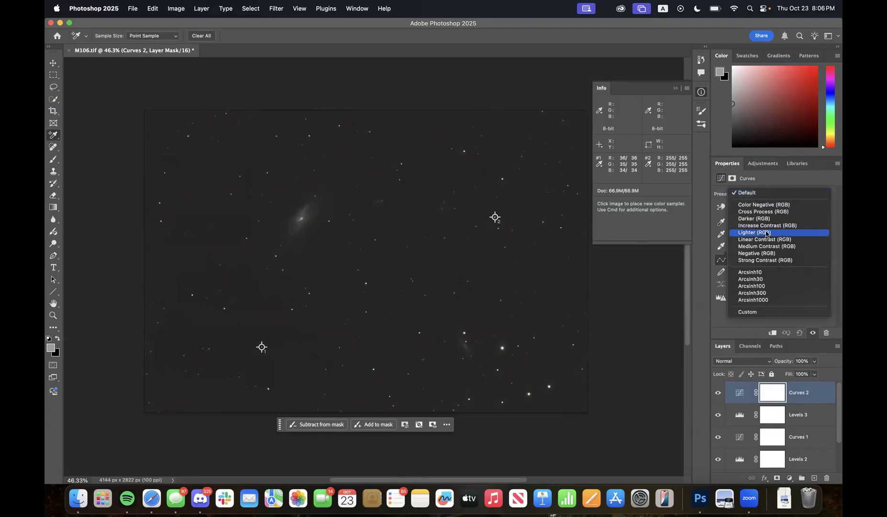
pyautogui.click(771, 287)
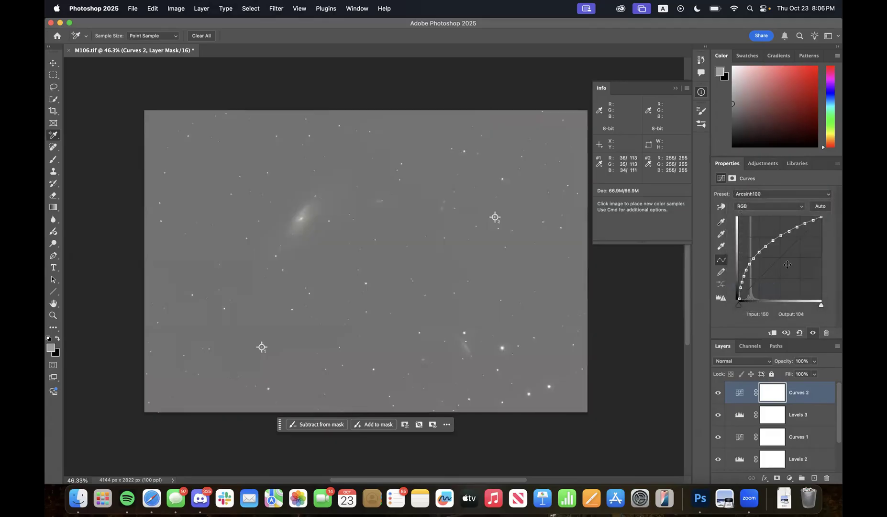
# Add a Levels adjustment layer above the second Curves layer and set its RGB black input level to 90
pyautogui.click(769, 163)
pyautogui.click(761, 212)
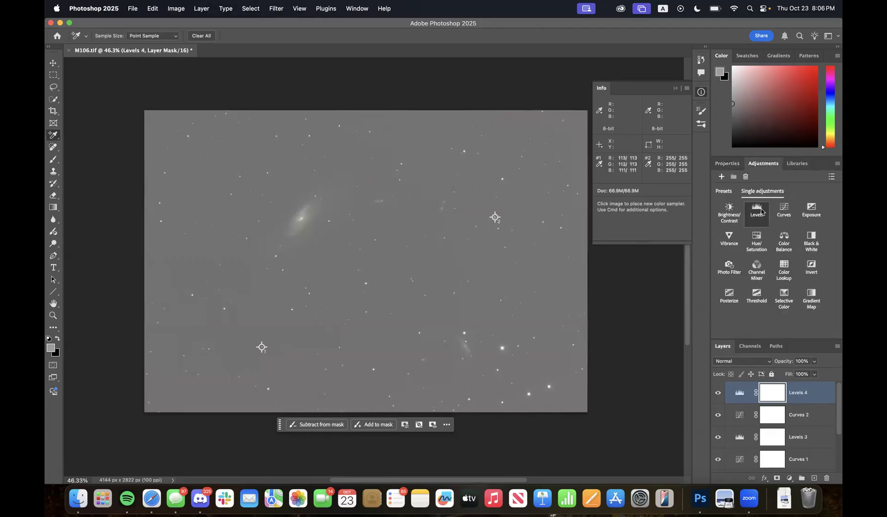
pyautogui.moveTo(729, 262); pyautogui.dragTo(765, 264)
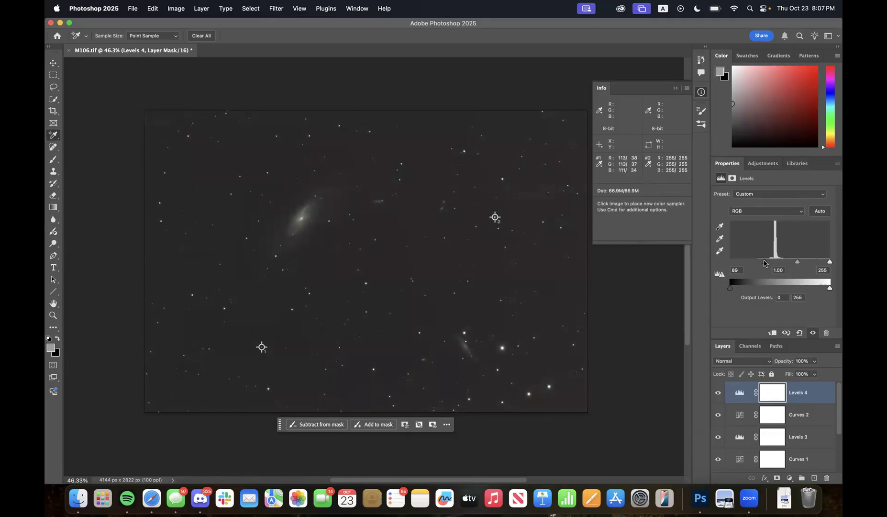
pyautogui.moveTo(765, 263); pyautogui.dragTo(765, 263)
# Stamp all visible layers into a new merged layer and add a Levels adjustment layer above it with input levels 0 and 255
pyautogui.click(54, 64)
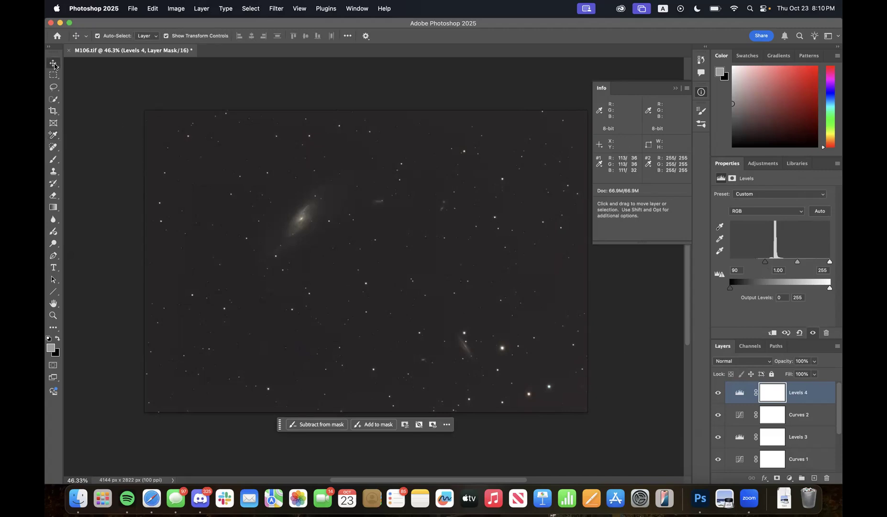
pyautogui.press('alt+shift+super+e')
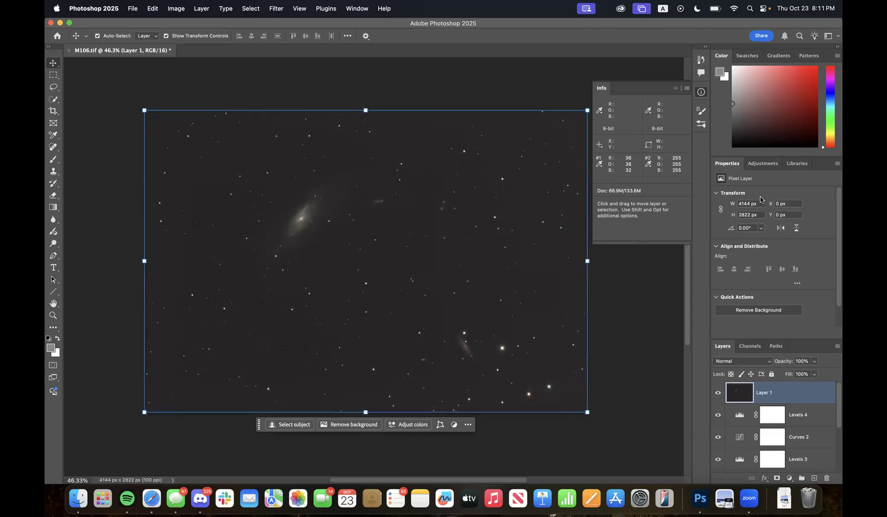
pyautogui.click(766, 164)
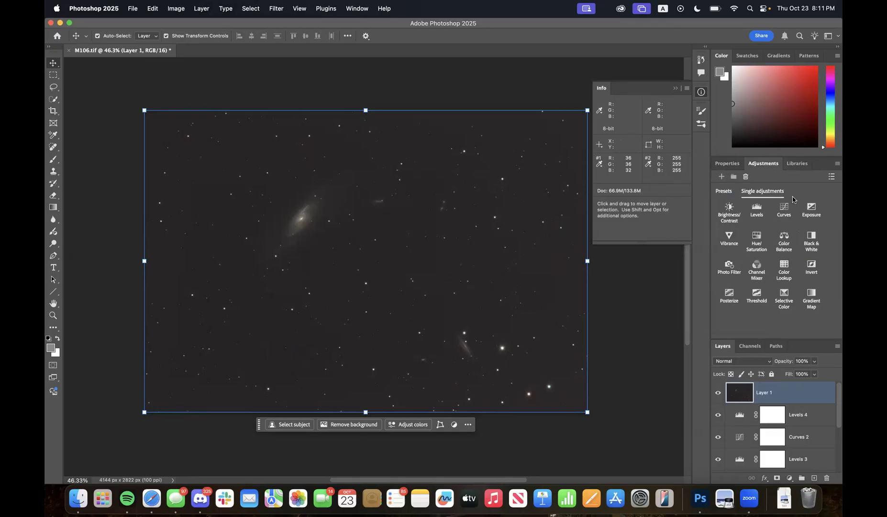
pyautogui.click(755, 211)
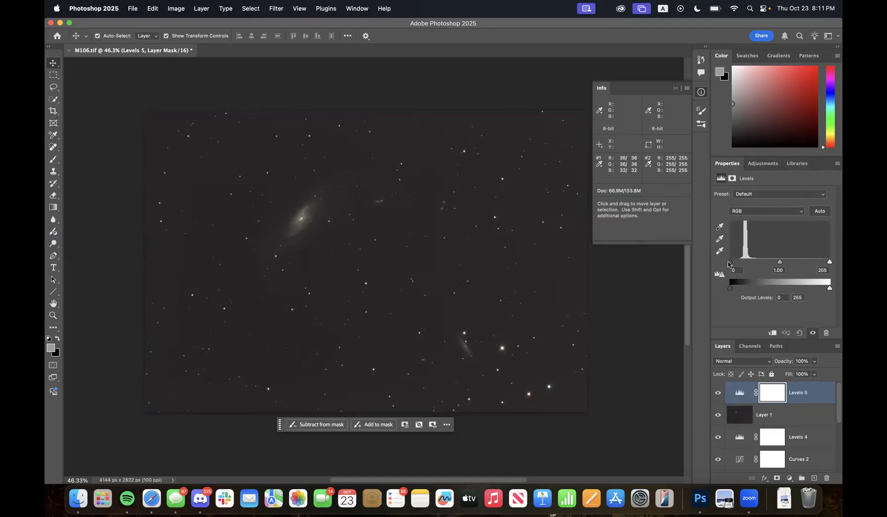
pyautogui.moveTo(730, 263); pyautogui.dragTo(727, 264)
pyautogui.moveTo(830, 263); pyautogui.dragTo(832, 262)
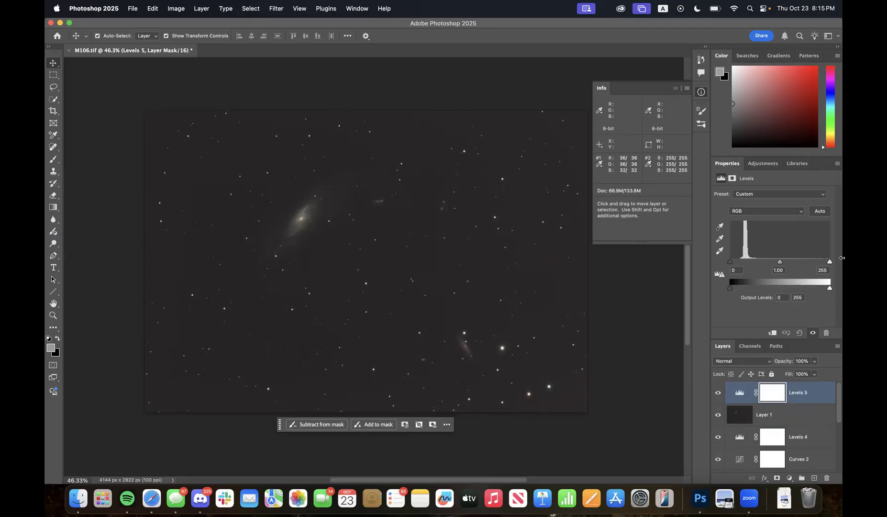
# Add another Levels adjustment layer at the top of the stack, keeping the RGB channel and a black input level of 0
pyautogui.click(765, 163)
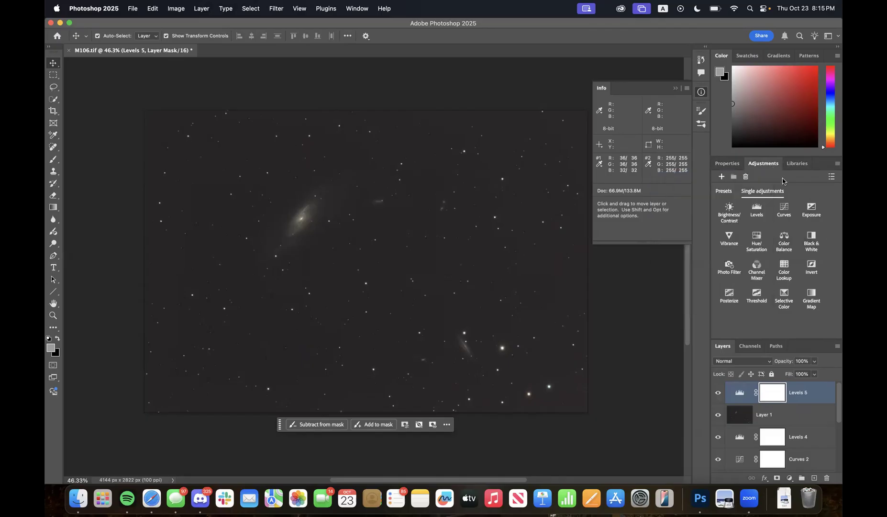
pyautogui.click(759, 209)
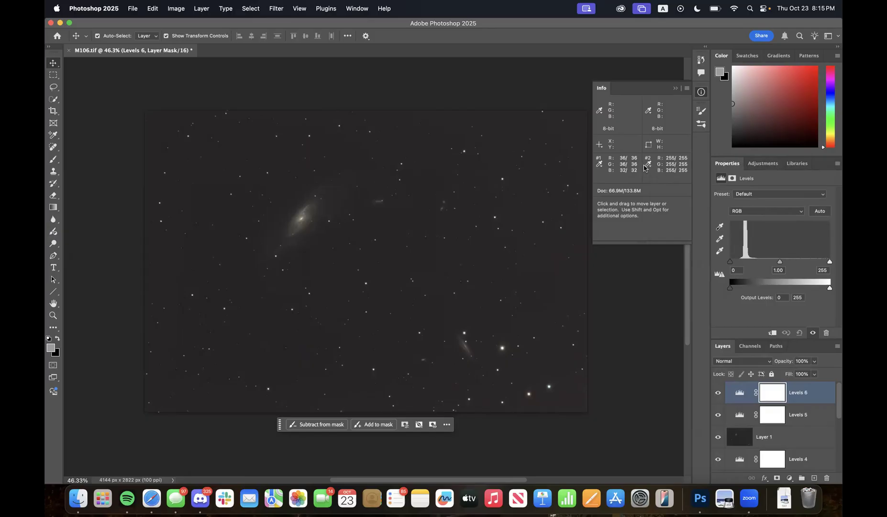
pyautogui.click(745, 211)
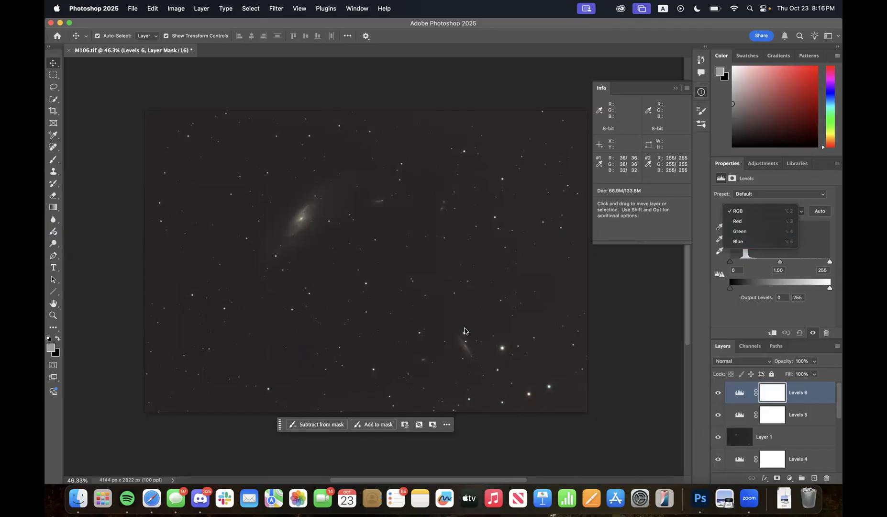
pyautogui.click(808, 393)
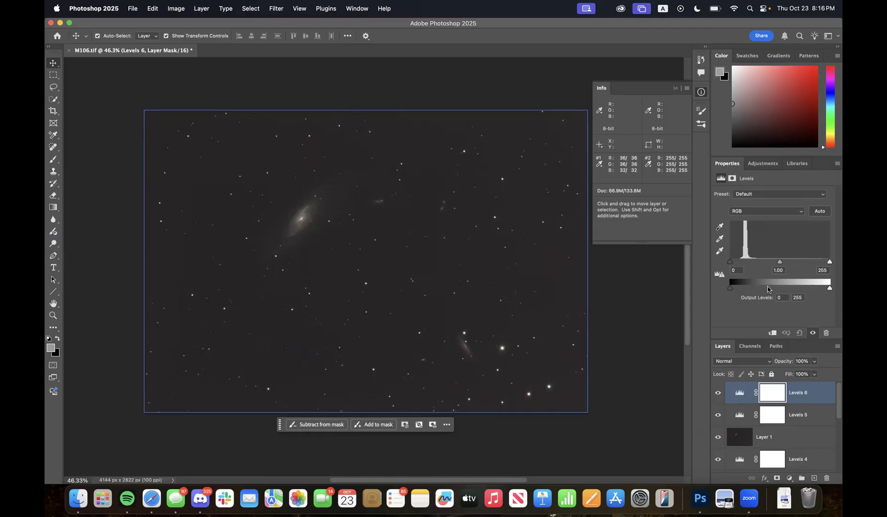
pyautogui.moveTo(730, 261)
pyautogui.mouseDown()
pyautogui.moveTo(745, 263)
pyautogui.moveTo(701, 260)
pyautogui.mouseUp()
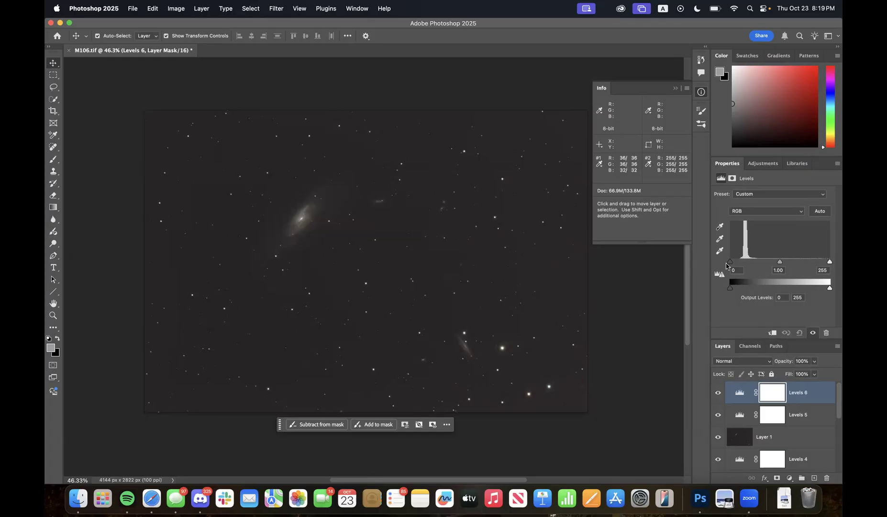
# Try the top Levels layer's black input at 37 and 14 and its white input at 70, and return them to 0 and 255
pyautogui.moveTo(730, 263); pyautogui.dragTo(745, 261)
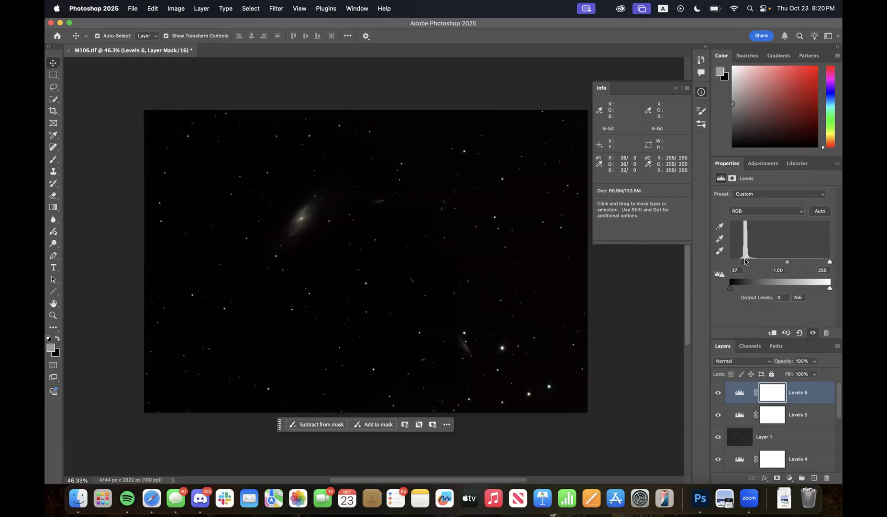
pyautogui.moveTo(745, 262); pyautogui.dragTo(736, 264)
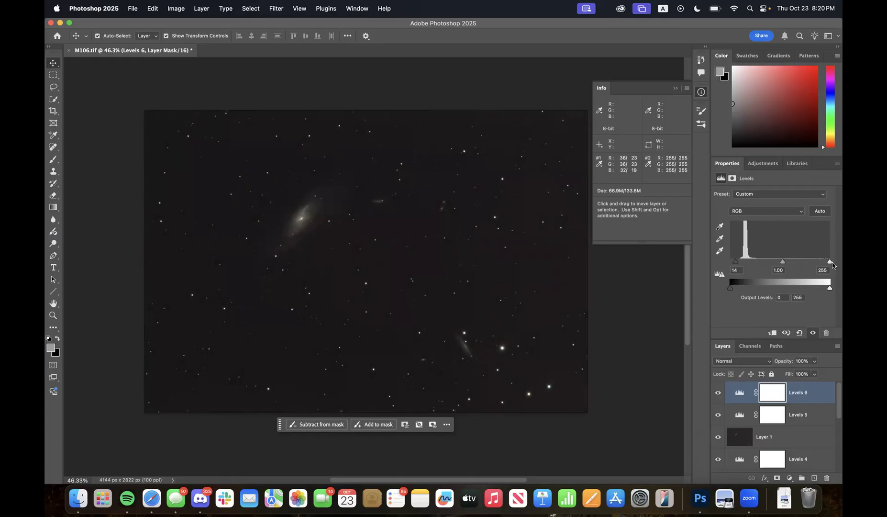
pyautogui.moveTo(824, 263); pyautogui.dragTo(756, 261)
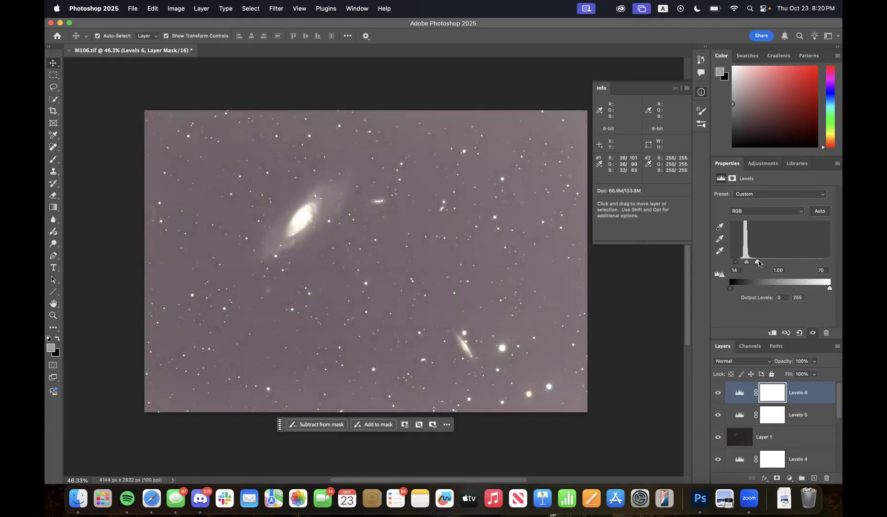
pyautogui.moveTo(757, 262); pyautogui.dragTo(842, 266)
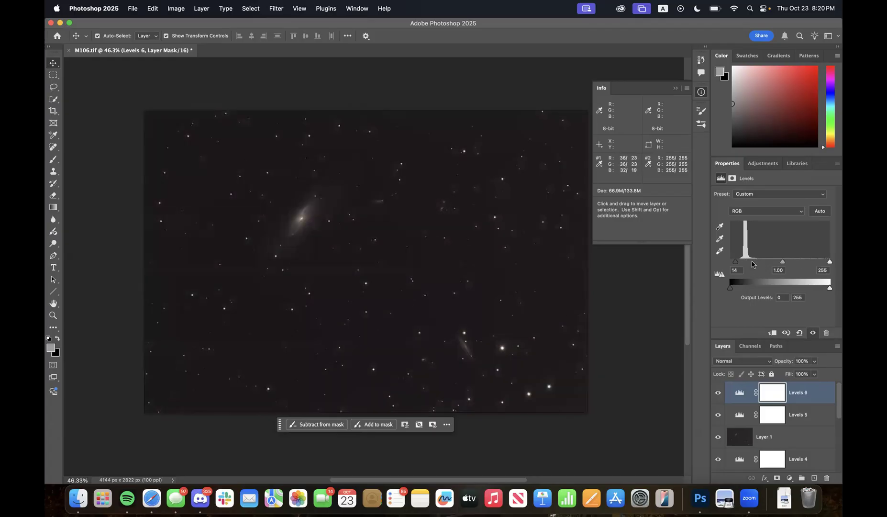
pyautogui.moveTo(735, 263); pyautogui.dragTo(718, 264)
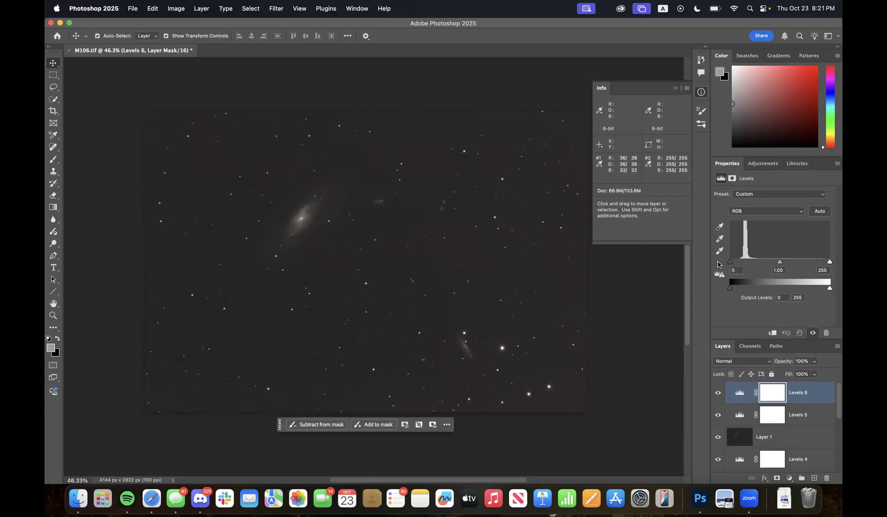
# Stamp all visible layers into a new merged layer at the top and open the Camera Raw Filter on it
pyautogui.press('super')
pyautogui.press('super+alt+shift+e')
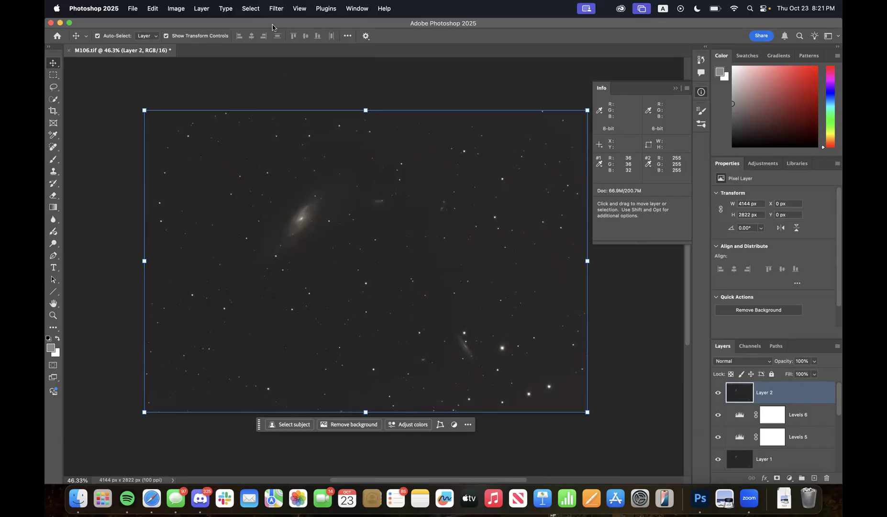
pyautogui.click(278, 7)
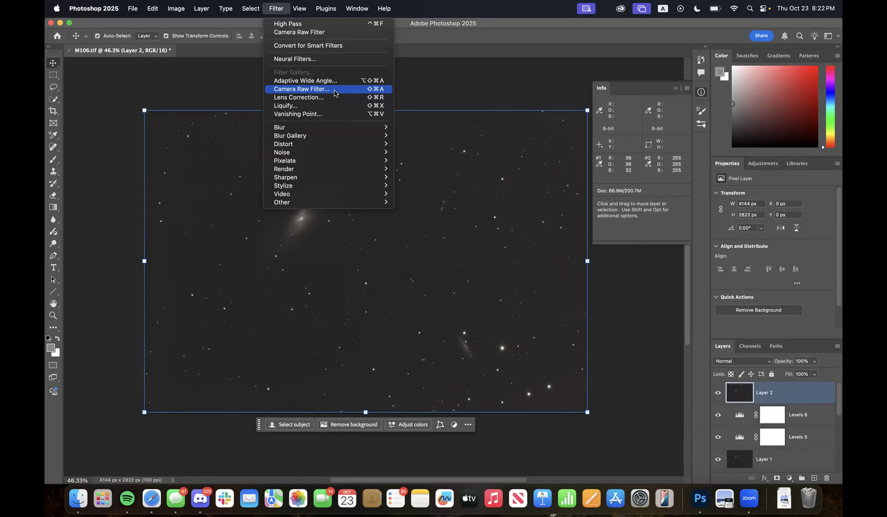
pyautogui.click(334, 90)
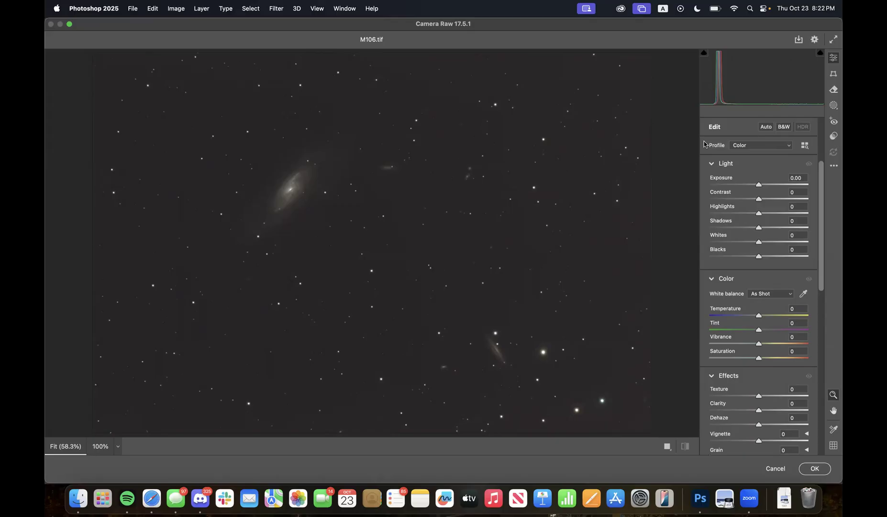
# Try lowering the Camera Raw exposure to -0.10 and reset it to 0.00
pyautogui.moveTo(761, 186)
pyautogui.mouseDown()
pyautogui.moveTo(778, 183)
pyautogui.moveTo(757, 182)
pyautogui.mouseUp()
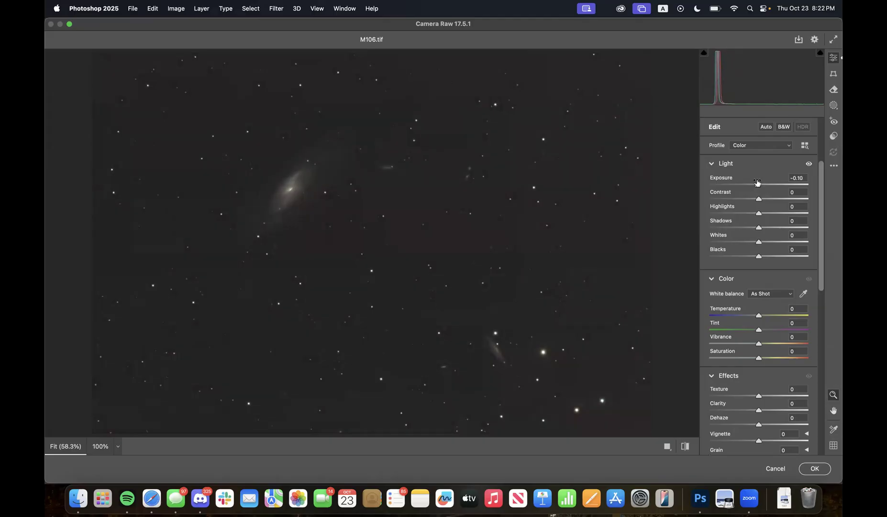
pyautogui.doubleClick(757, 183)
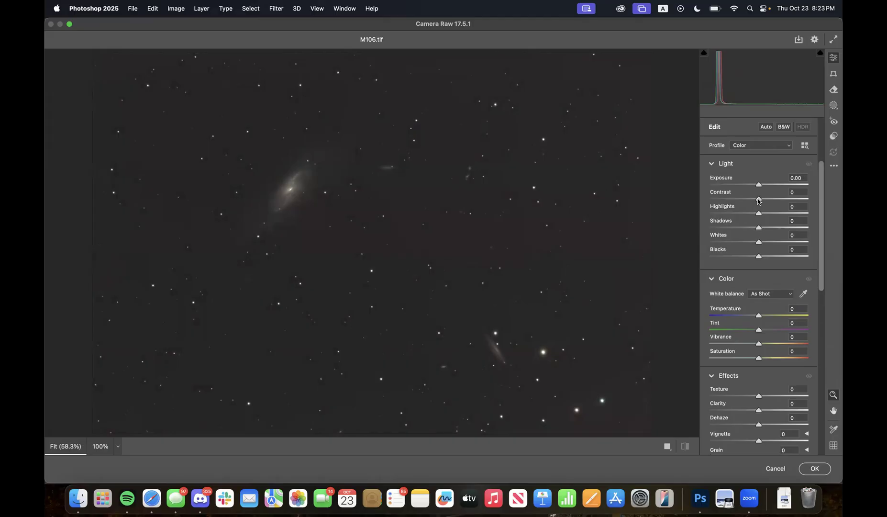
# Set the contrast to +73 and the highlights to +43, checking the galaxy core up close
pyautogui.moveTo(759, 201); pyautogui.dragTo(794, 202)
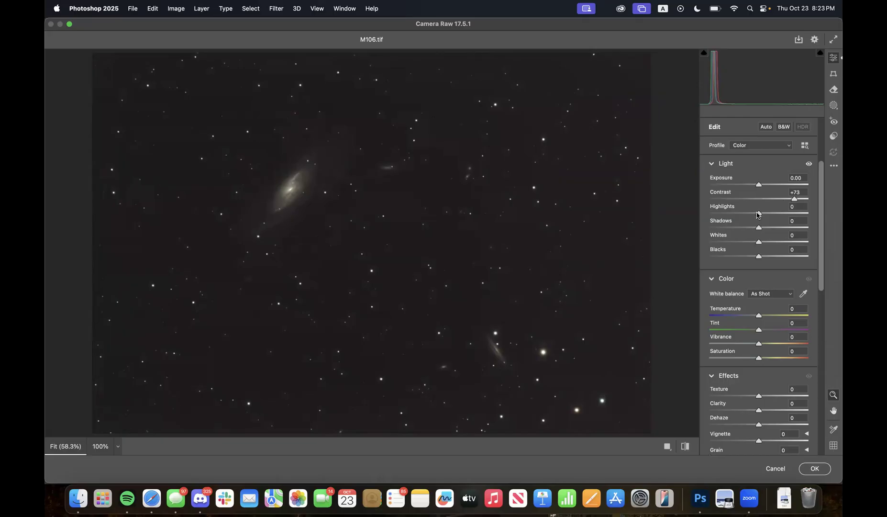
pyautogui.moveTo(758, 215); pyautogui.dragTo(841, 214)
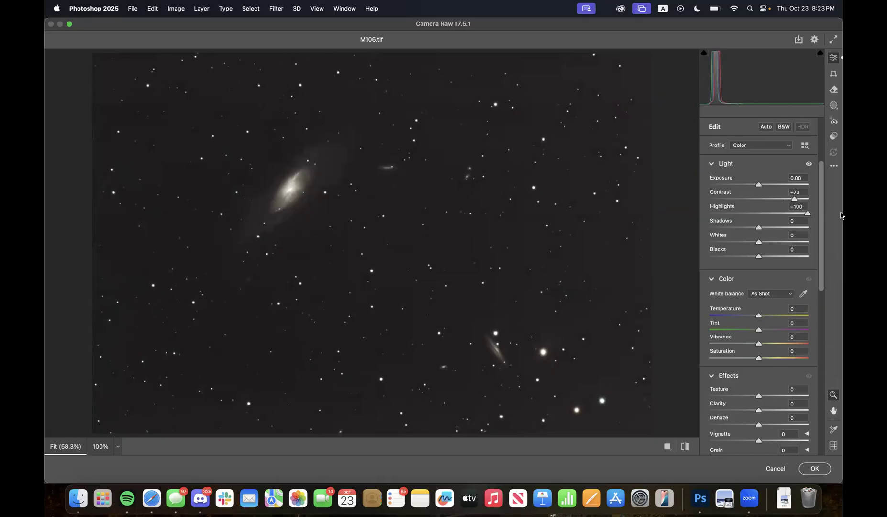
pyautogui.moveTo(807, 213); pyautogui.dragTo(781, 213)
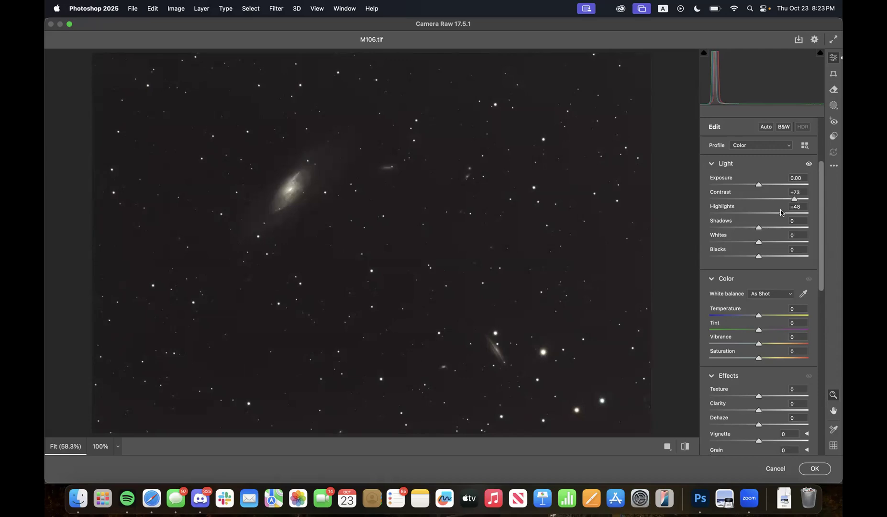
pyautogui.moveTo(781, 213); pyautogui.dragTo(778, 211)
pyautogui.click(294, 190)
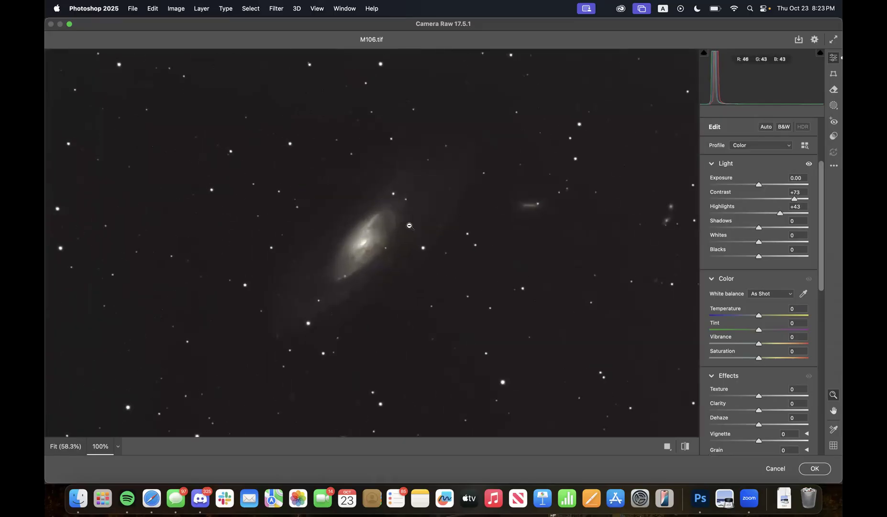
pyautogui.click(368, 254)
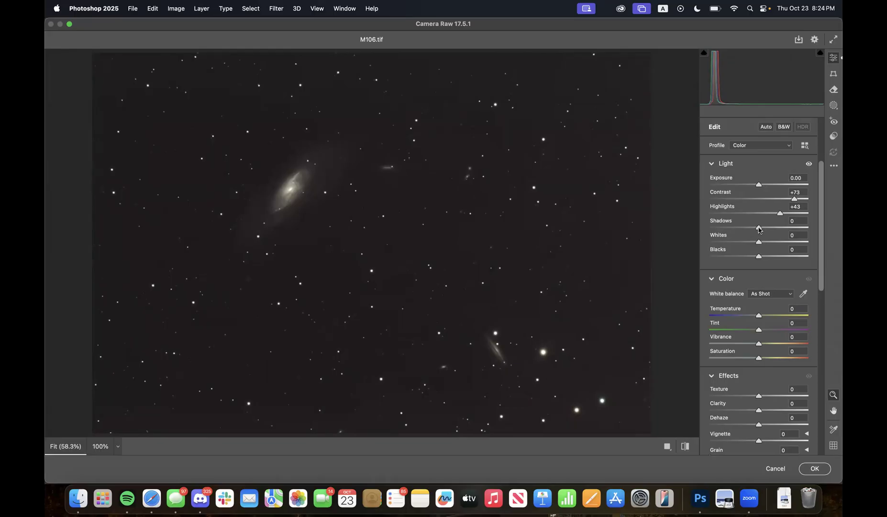
# Darken the shadows to -25 and the blacks to -14
pyautogui.moveTo(760, 230)
pyautogui.mouseDown()
pyautogui.moveTo(731, 226)
pyautogui.moveTo(779, 228)
pyautogui.moveTo(747, 226)
pyautogui.mouseUp()
pyautogui.moveTo(726, 236)
pyautogui.moveTo(758, 259); pyautogui.dragTo(752, 258)
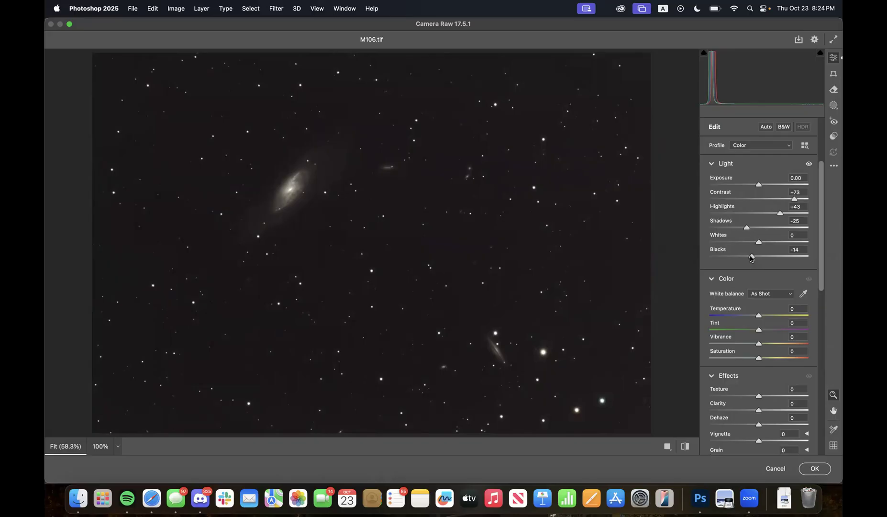
# Set the texture to +12, the clarity to +11 and the dehaze to +6, checking the galaxy at 100%
pyautogui.scroll(-4, 751, 258)
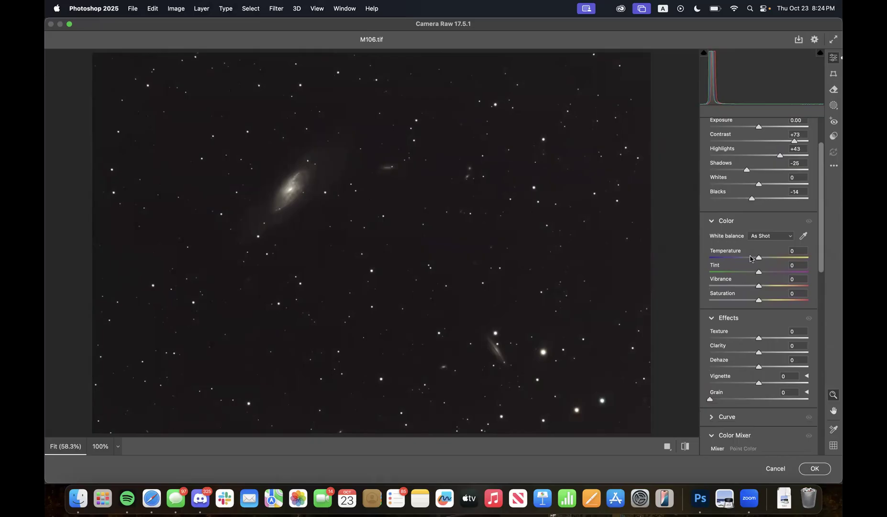
pyautogui.scroll(-2, 751, 258)
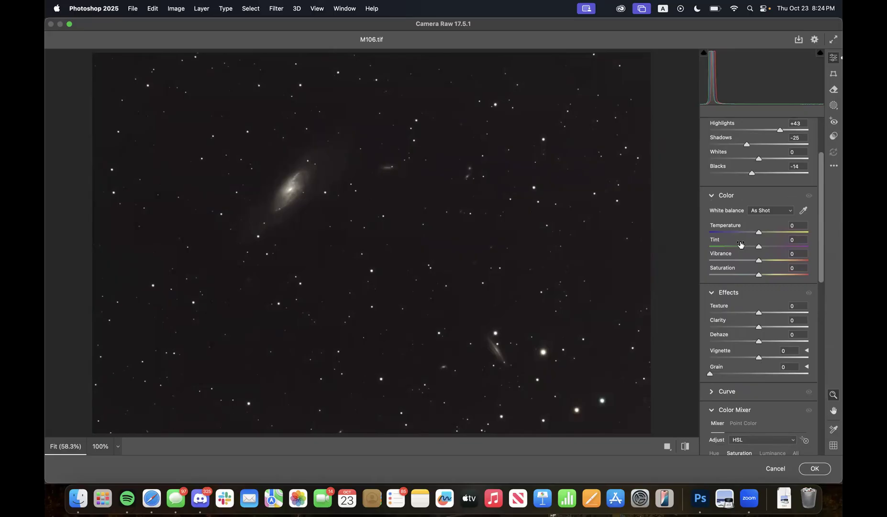
pyautogui.scroll(-6, 740, 245)
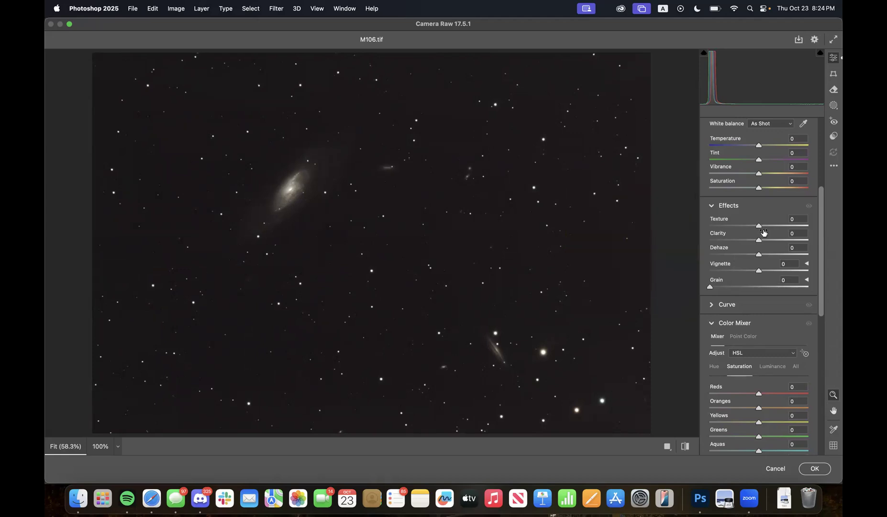
pyautogui.moveTo(764, 233)
pyautogui.moveTo(758, 226)
pyautogui.mouseDown()
pyautogui.moveTo(743, 224)
pyautogui.moveTo(786, 228)
pyautogui.moveTo(754, 229)
pyautogui.moveTo(776, 226)
pyautogui.mouseUp()
pyautogui.click(293, 196)
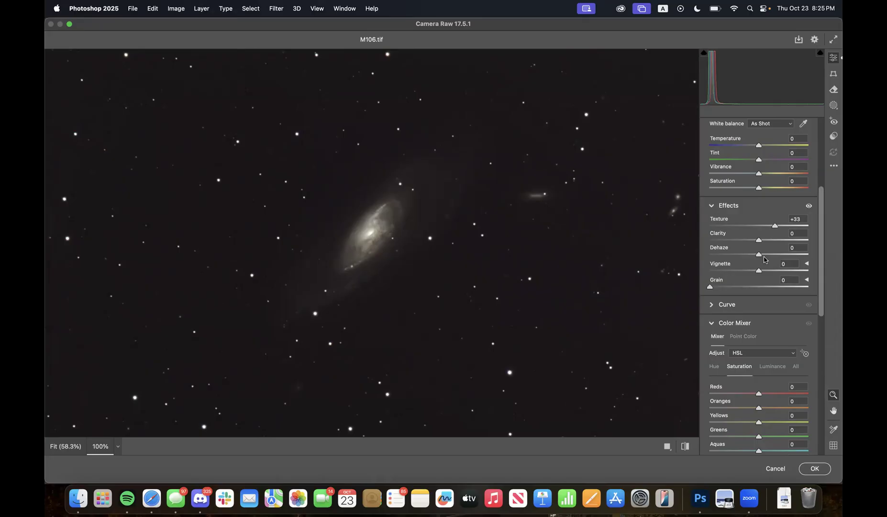
pyautogui.moveTo(775, 225)
pyautogui.mouseDown()
pyautogui.moveTo(764, 225)
pyautogui.moveTo(835, 229)
pyautogui.moveTo(763, 226)
pyautogui.moveTo(839, 232)
pyautogui.moveTo(766, 230)
pyautogui.moveTo(782, 228)
pyautogui.mouseUp()
pyautogui.moveTo(782, 228); pyautogui.dragTo(764, 240)
pyautogui.moveTo(758, 256)
pyautogui.mouseDown()
pyautogui.moveTo(768, 256)
pyautogui.moveTo(761, 255)
pyautogui.mouseUp()
# Grade the midtones blue with slightly lower luminance, and the highlights yellow at hue 50, saturation 88, with slightly higher luminance
pyautogui.scroll(-5, 758, 297)
pyautogui.scroll(-6, 759, 298)
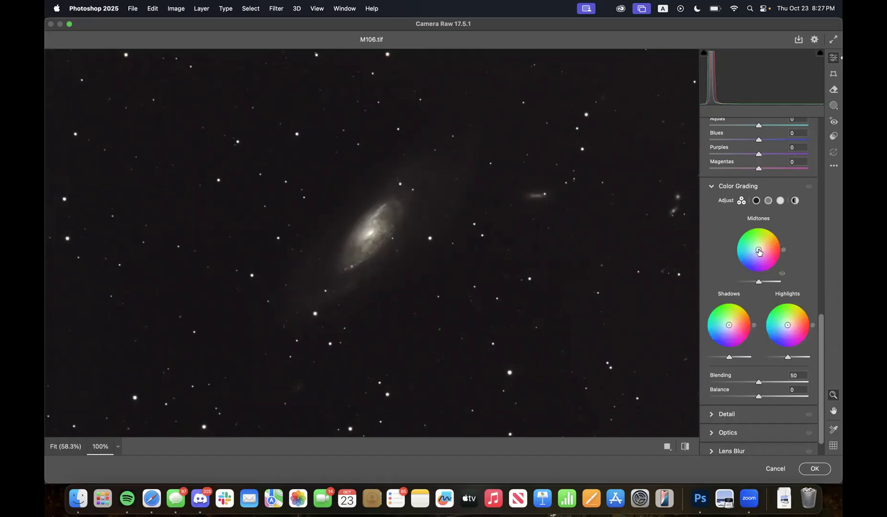
pyautogui.moveTo(759, 251); pyautogui.dragTo(763, 247)
pyautogui.moveTo(773, 229)
pyautogui.mouseDown()
pyautogui.moveTo(788, 272)
pyautogui.moveTo(743, 287)
pyautogui.moveTo(710, 275)
pyautogui.moveTo(731, 281)
pyautogui.moveTo(702, 252)
pyautogui.moveTo(710, 234)
pyautogui.moveTo(715, 265)
pyautogui.moveTo(753, 276)
pyautogui.moveTo(729, 278)
pyautogui.moveTo(773, 268)
pyautogui.moveTo(737, 274)
pyautogui.moveTo(758, 270)
pyautogui.moveTo(709, 264)
pyautogui.moveTo(747, 280)
pyautogui.mouseUp()
pyautogui.moveTo(760, 283)
pyautogui.mouseDown()
pyautogui.moveTo(749, 282)
pyautogui.moveTo(757, 283)
pyautogui.mouseUp()
pyautogui.moveTo(788, 325)
pyautogui.mouseDown()
pyautogui.moveTo(800, 304)
pyautogui.moveTo(811, 316)
pyautogui.moveTo(804, 304)
pyautogui.moveTo(786, 343)
pyautogui.moveTo(777, 320)
pyautogui.moveTo(790, 299)
pyautogui.moveTo(811, 300)
pyautogui.moveTo(799, 313)
pyautogui.mouseUp()
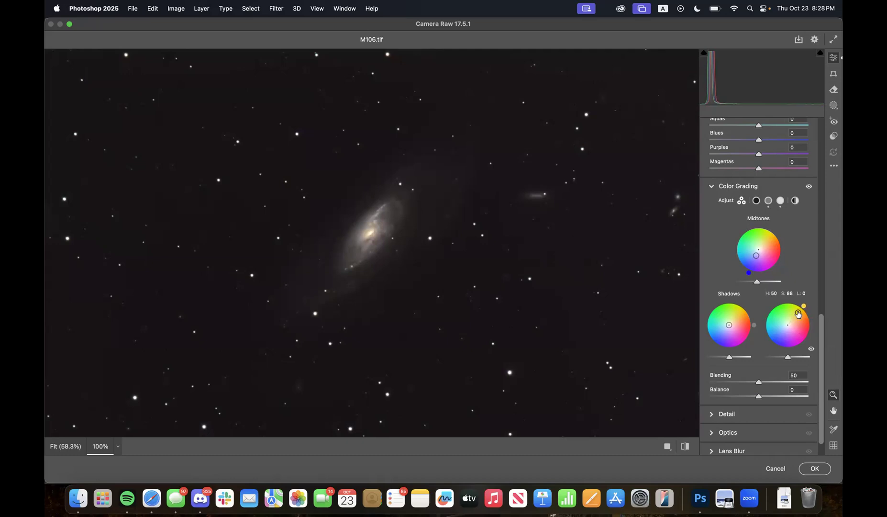
pyautogui.moveTo(788, 357)
pyautogui.mouseDown()
pyautogui.moveTo(801, 358)
pyautogui.moveTo(781, 357)
pyautogui.moveTo(790, 357)
pyautogui.mouseUp()
# Try a shadows tint of hue 48, saturation 7 in the color grading and return its saturation to 0
pyautogui.moveTo(729, 327); pyautogui.dragTo(731, 325)
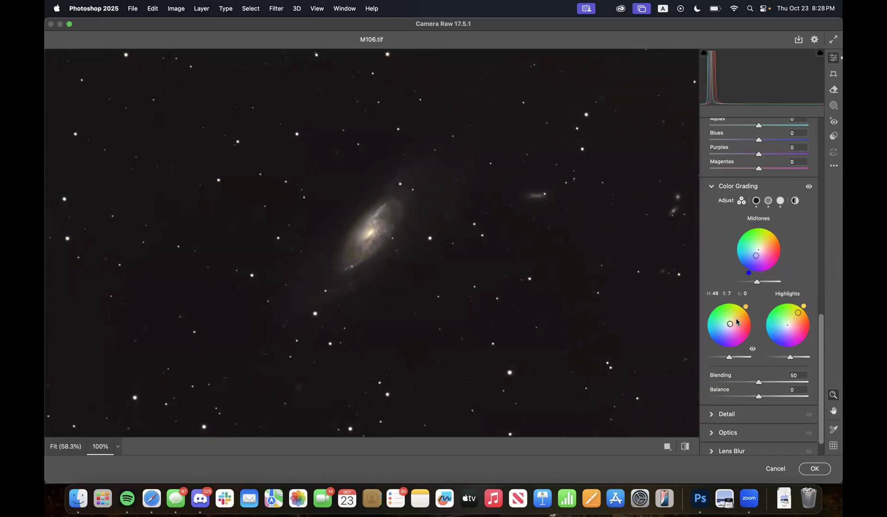
pyautogui.moveTo(745, 306); pyautogui.dragTo(731, 326)
# Set the overall saturation to +39, the vibrance to -4 and the temperature to -3
pyautogui.scroll(5, 809, 266)
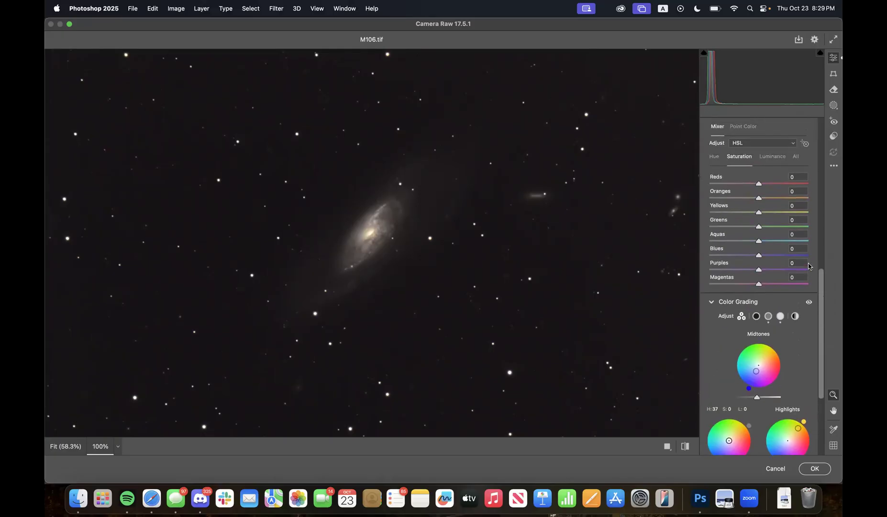
pyautogui.scroll(1, 809, 266)
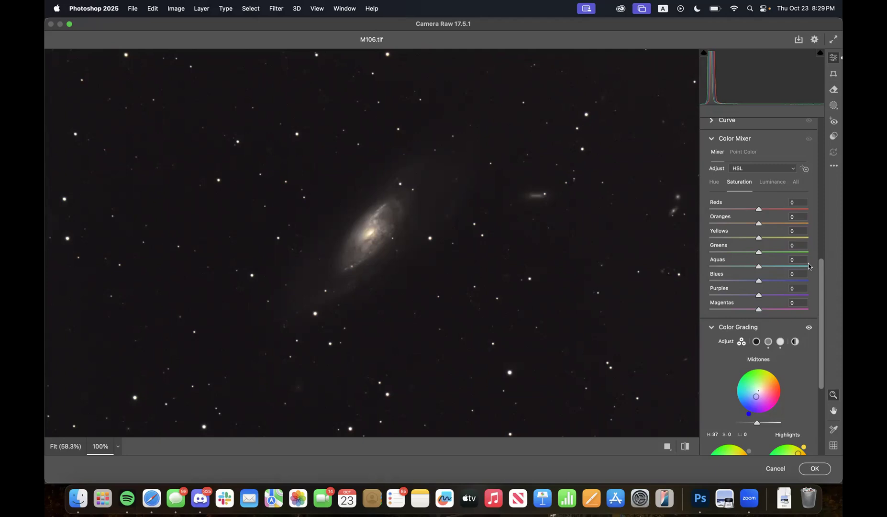
pyautogui.scroll(-3, 808, 266)
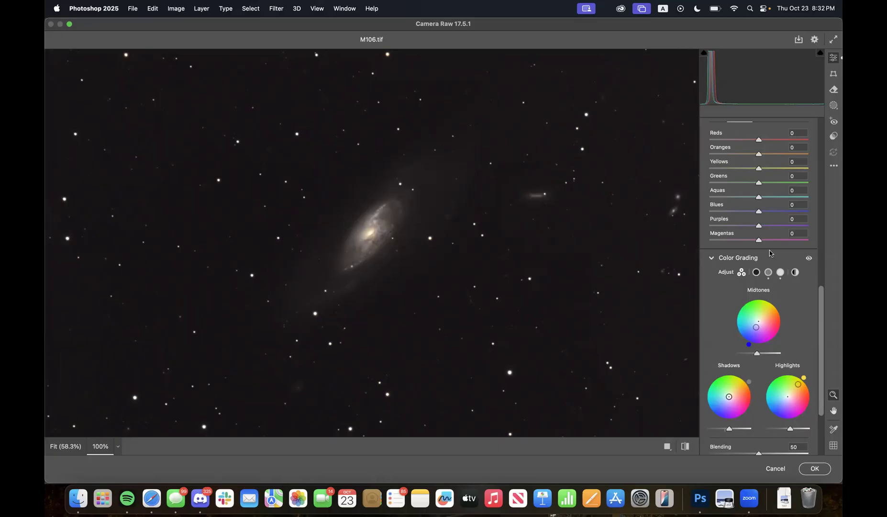
pyautogui.scroll(6, 809, 266)
pyautogui.scroll(3, 797, 222)
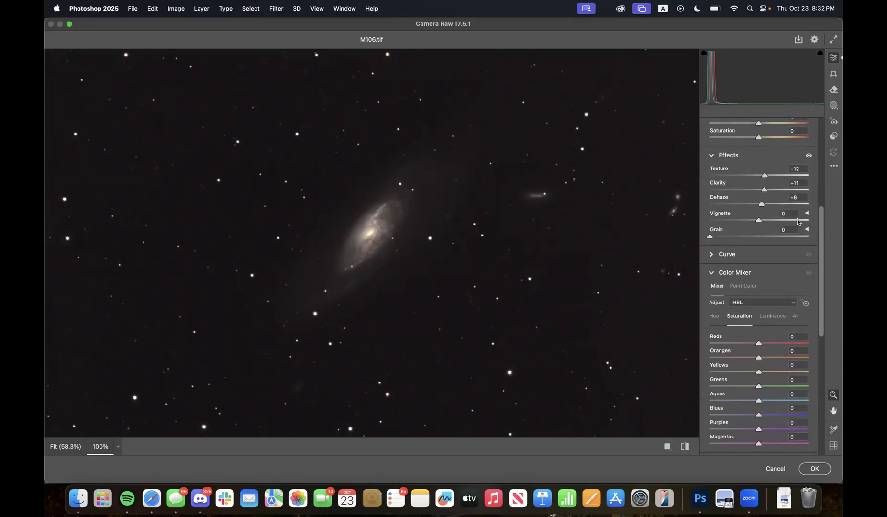
pyautogui.scroll(6, 797, 222)
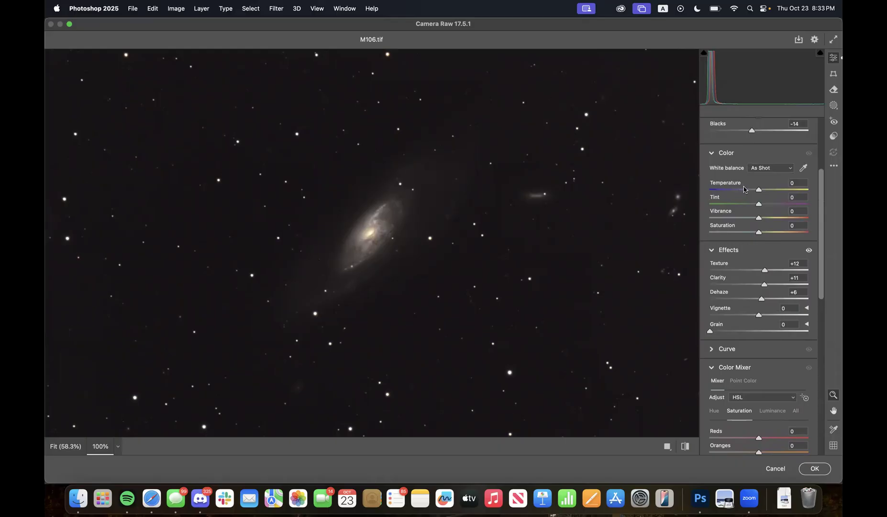
pyautogui.scroll(1, 742, 190)
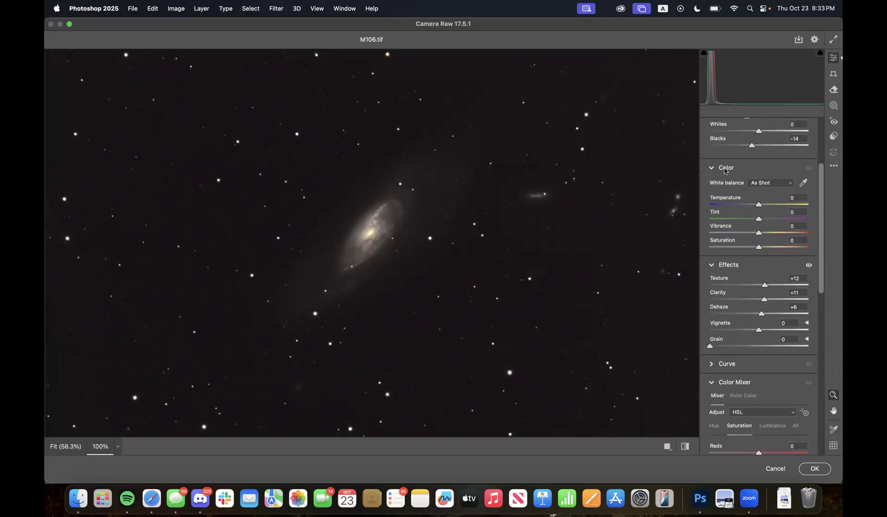
pyautogui.moveTo(760, 234); pyautogui.dragTo(780, 248)
pyautogui.moveTo(781, 233); pyautogui.dragTo(757, 235)
pyautogui.moveTo(760, 205); pyautogui.dragTo(759, 206)
# Try shifting the reds hue in the Color Mixer, reset it to 0, and look through the saturation and luminance adjustments
pyautogui.scroll(-8, 748, 264)
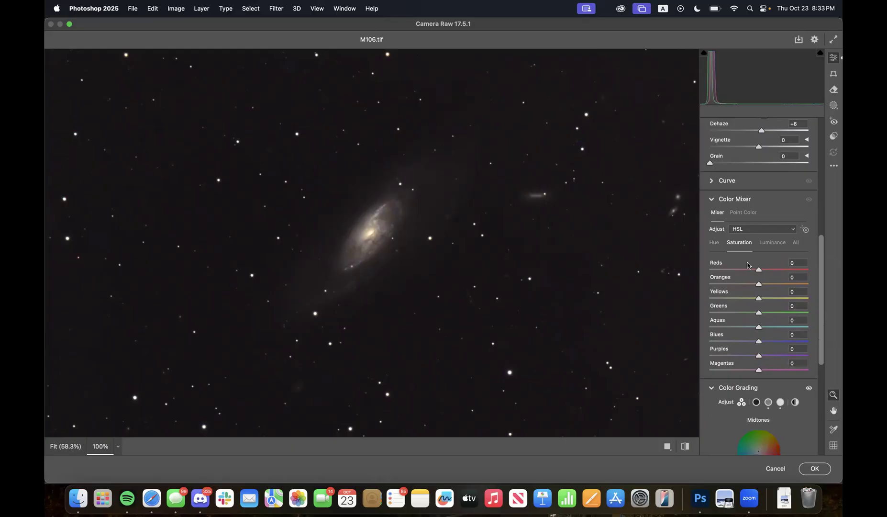
pyautogui.click(715, 243)
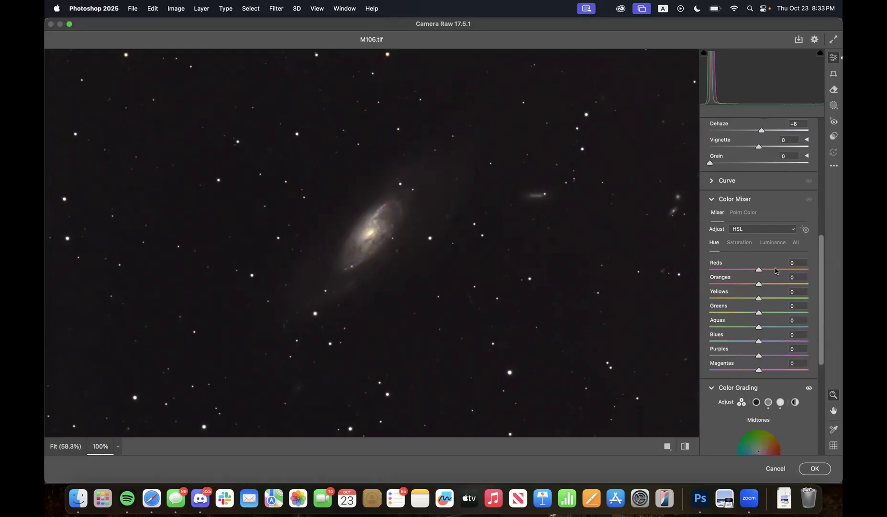
pyautogui.moveTo(759, 271); pyautogui.dragTo(789, 271)
pyautogui.doubleClick(789, 270)
pyautogui.click(741, 245)
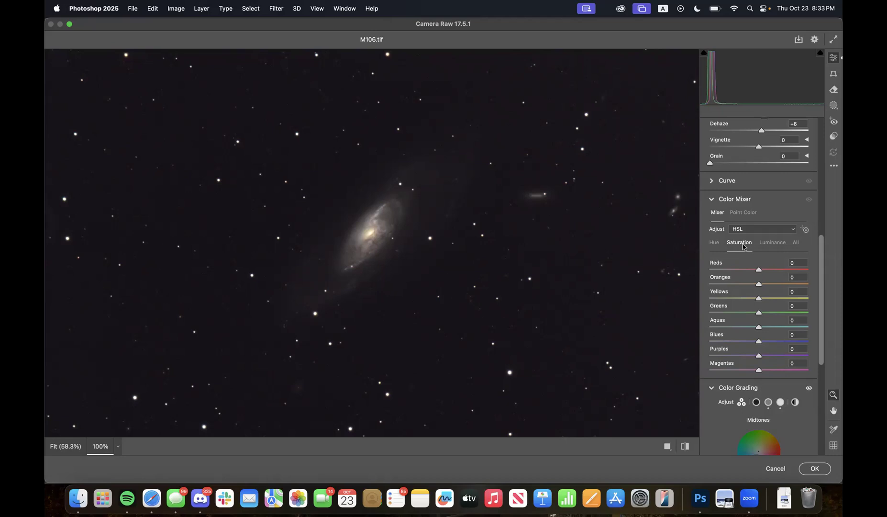
pyautogui.click(774, 248)
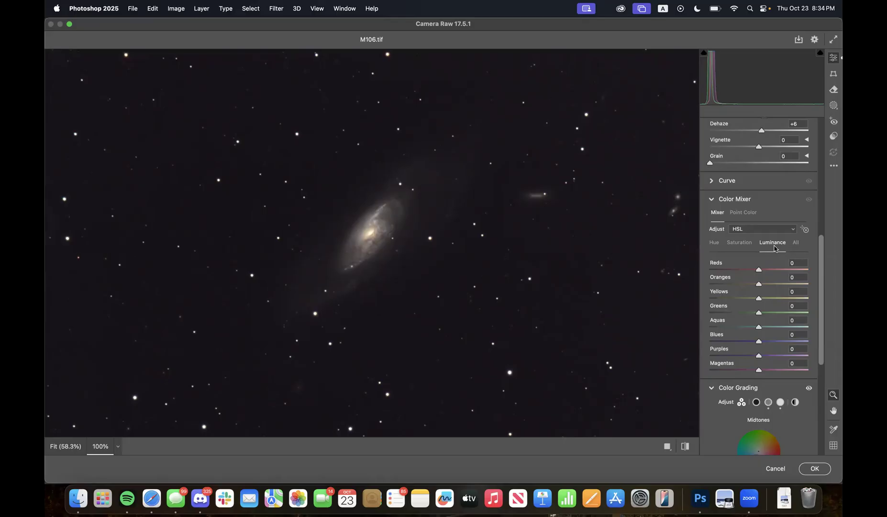
# Adjust the Color Mixer saturation of the blues, greens and reds
pyautogui.click(740, 243)
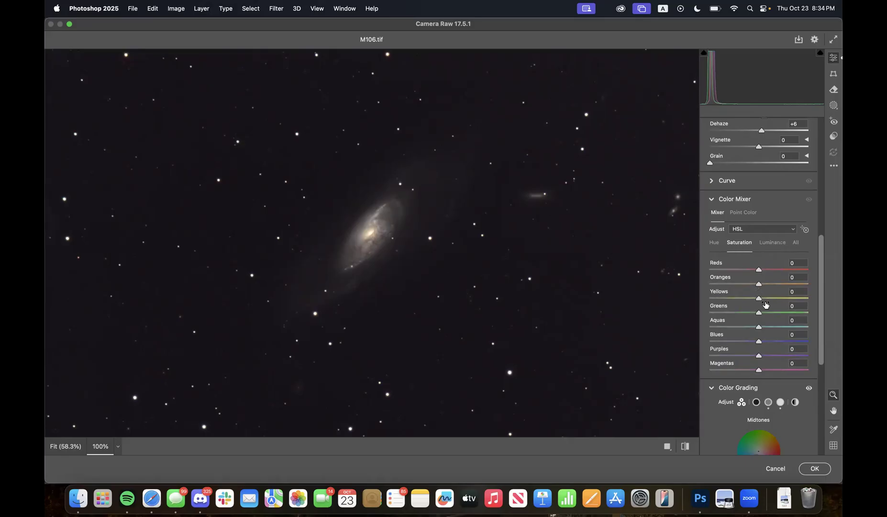
pyautogui.moveTo(759, 341)
pyautogui.mouseDown()
pyautogui.moveTo(776, 343)
pyautogui.moveTo(754, 328)
pyautogui.moveTo(802, 328)
pyautogui.moveTo(778, 328)
pyautogui.moveTo(774, 356)
pyautogui.moveTo(753, 356)
pyautogui.moveTo(764, 356)
pyautogui.mouseUp()
pyautogui.moveTo(759, 312)
pyautogui.mouseDown()
pyautogui.moveTo(745, 313)
pyautogui.moveTo(766, 313)
pyautogui.mouseUp()
pyautogui.moveTo(757, 272); pyautogui.dragTo(791, 274)
# Shift the blues hue toward aqua in the Color Mixer, check the whole image, and apply the Camera Raw Filter
pyautogui.click(717, 243)
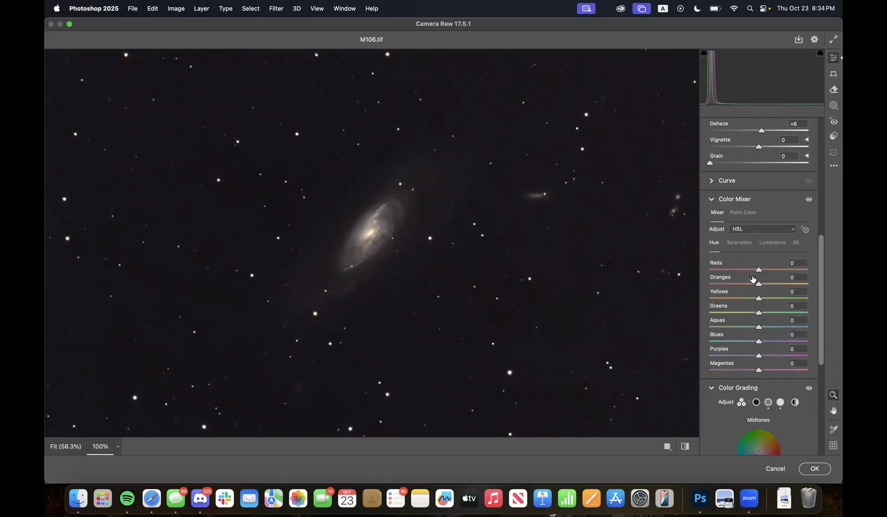
pyautogui.moveTo(759, 342); pyautogui.dragTo(736, 341)
pyautogui.scroll(10, 736, 340)
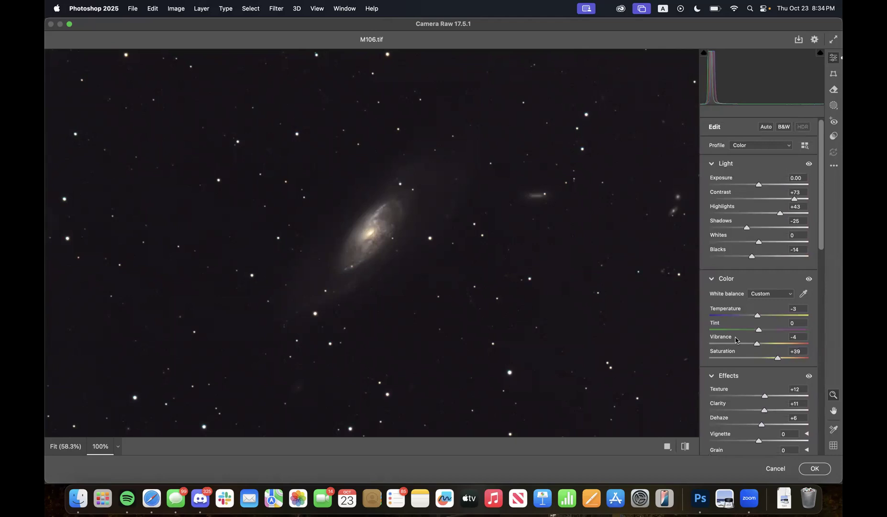
pyautogui.click(550, 287)
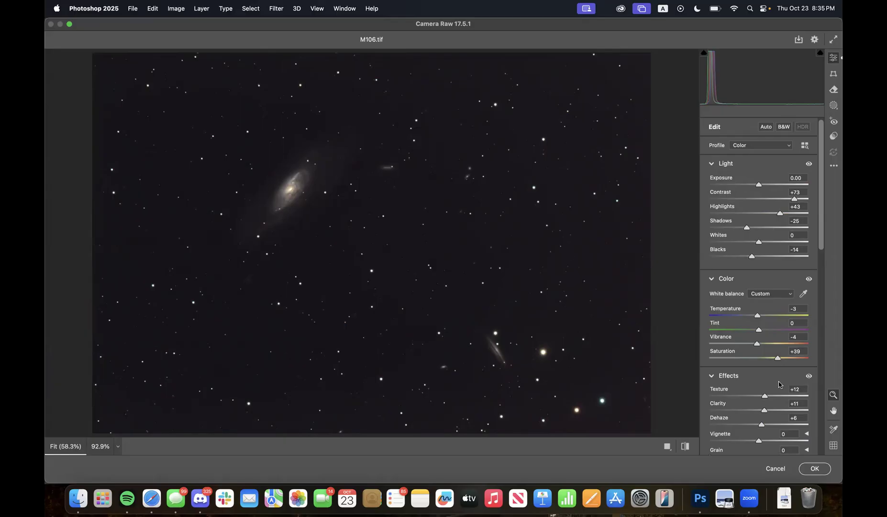
pyautogui.click(815, 469)
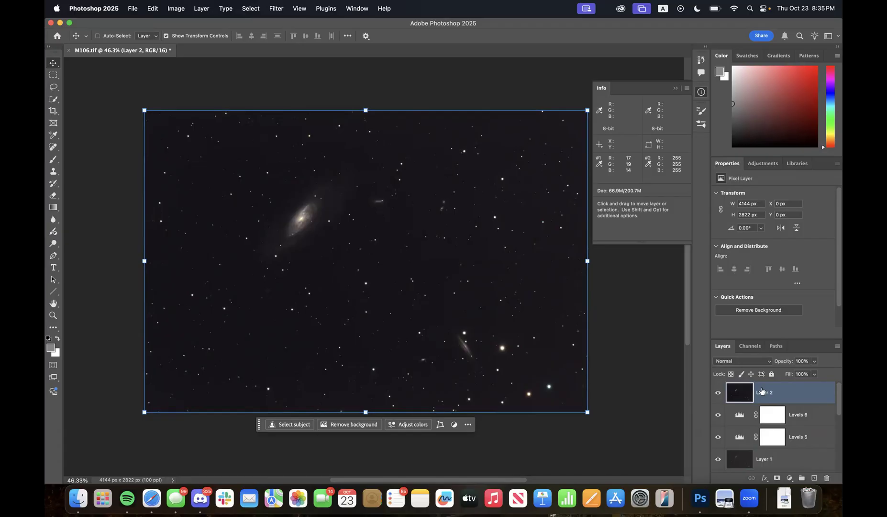
# Stamp all visible layers into a new merged layer at the top and open the High Pass filter on it
pyautogui.press('super+alt+shift+e')
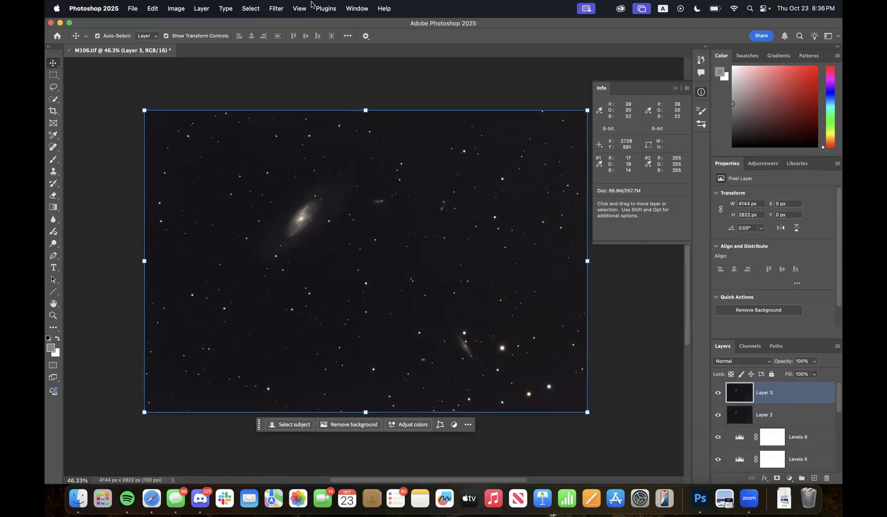
pyautogui.click(276, 9)
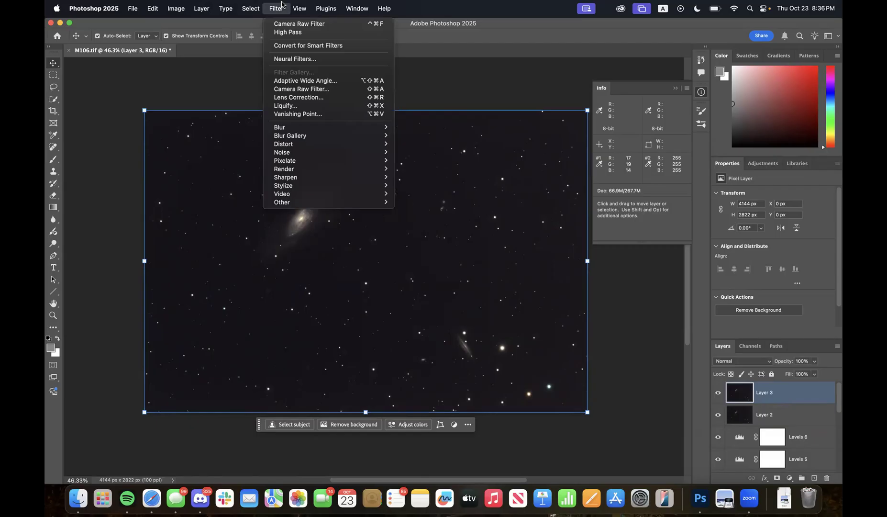
pyautogui.moveTo(318, 203)
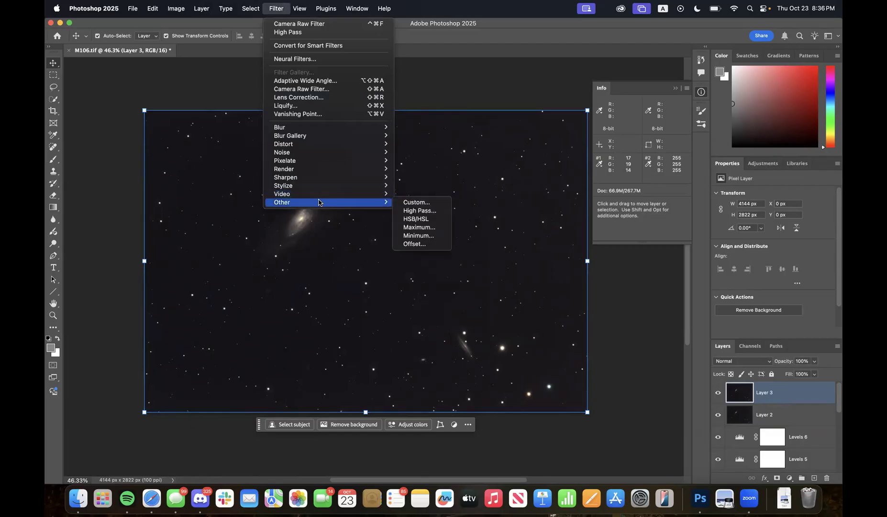
pyautogui.click(440, 213)
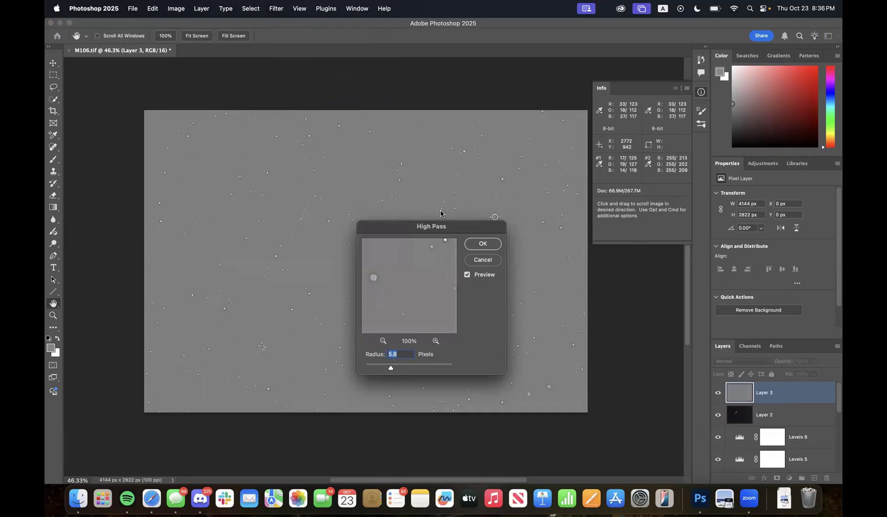
# Compare smaller and larger High Pass radii in the image preview, settle on a lower radius, and apply the filter
pyautogui.moveTo(440, 226); pyautogui.dragTo(619, 233)
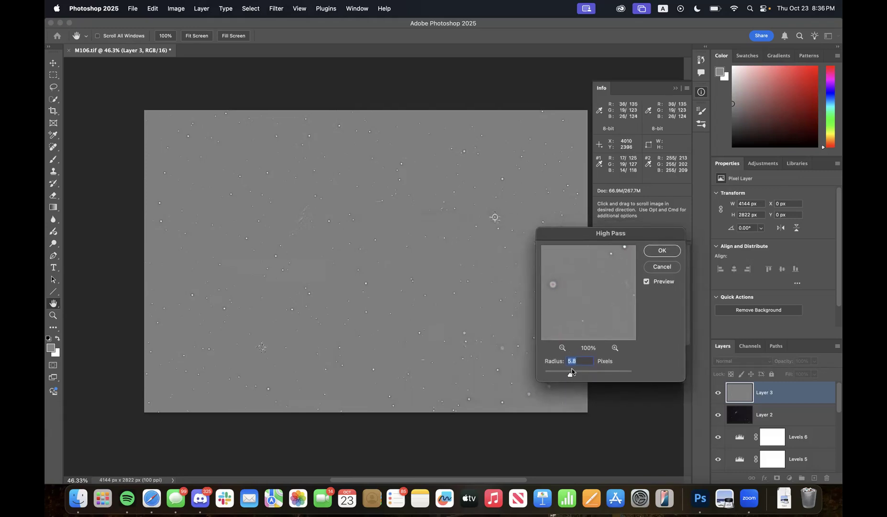
pyautogui.moveTo(571, 375)
pyautogui.mouseDown()
pyautogui.moveTo(553, 376)
pyautogui.moveTo(565, 376)
pyautogui.mouseUp()
pyautogui.moveTo(565, 376)
pyautogui.mouseDown()
pyautogui.moveTo(552, 376)
pyautogui.moveTo(580, 376)
pyautogui.mouseUp()
pyautogui.moveTo(580, 376); pyautogui.dragTo(562, 376)
pyautogui.moveTo(563, 376); pyautogui.dragTo(562, 376)
pyautogui.click(667, 252)
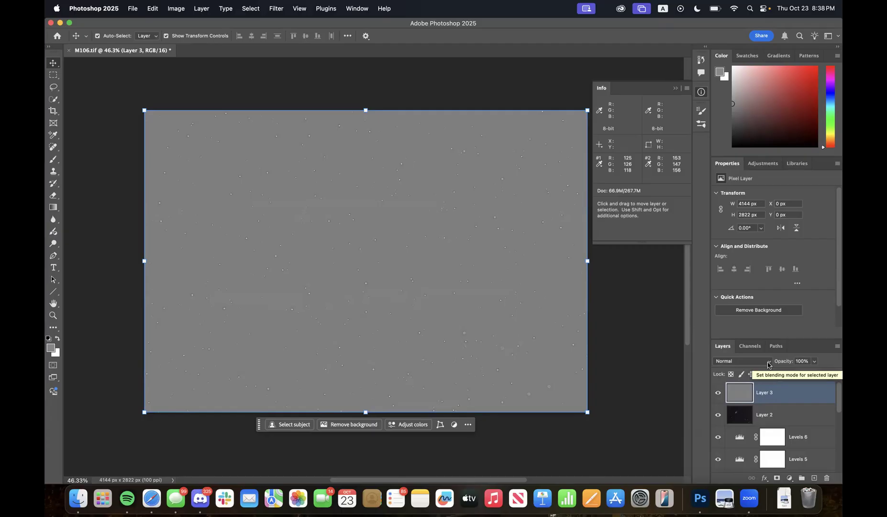
# Set the High Pass layer's blending mode to Overlay and give it a layer mask inverted to black
pyautogui.click(768, 365)
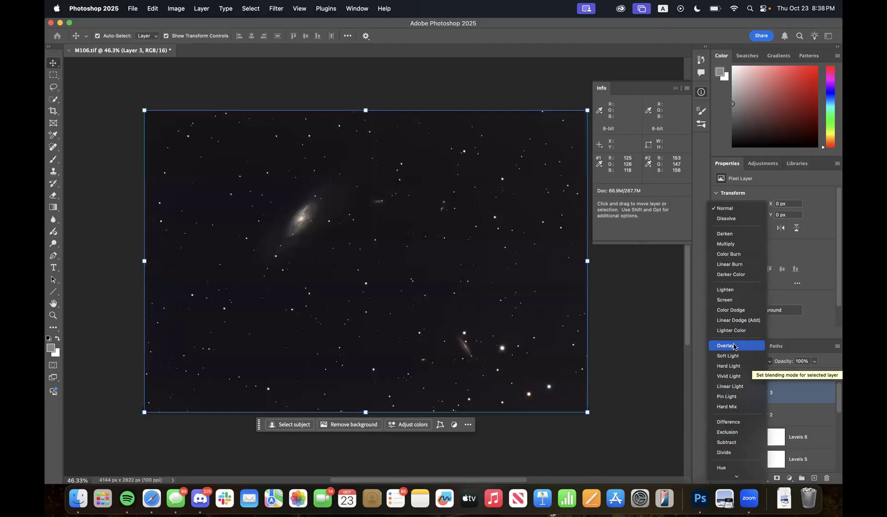
pyautogui.click(735, 346)
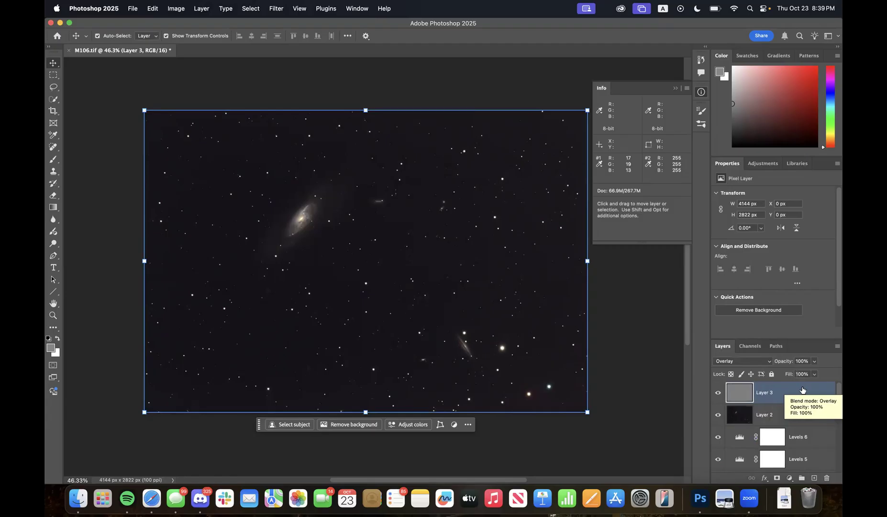
pyautogui.scroll(5, 374, 266)
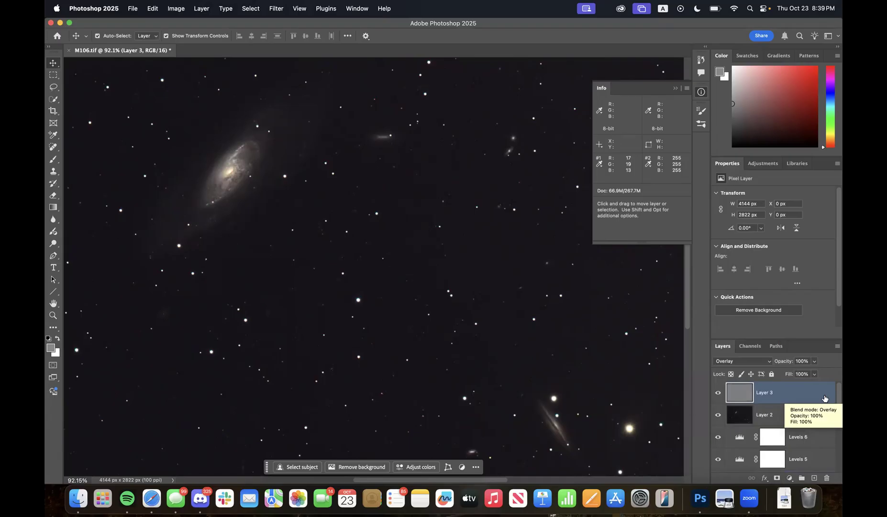
pyautogui.click(776, 477)
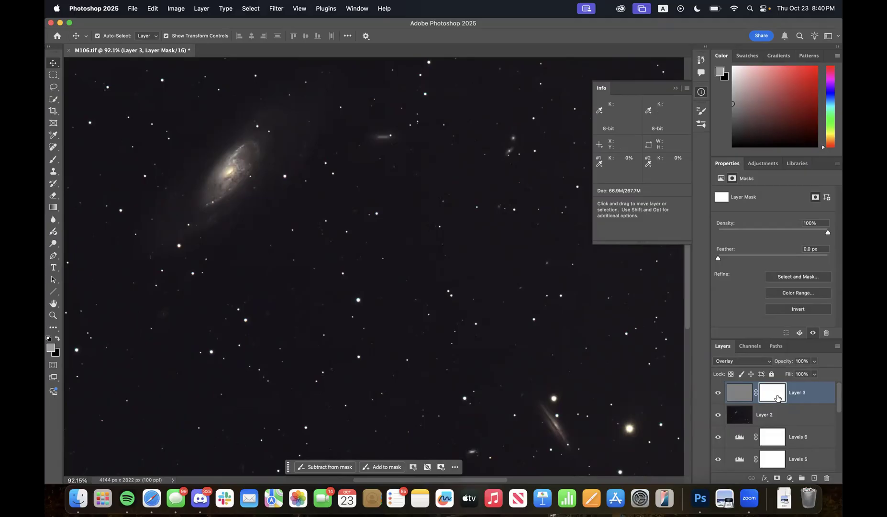
pyautogui.press('super+i')
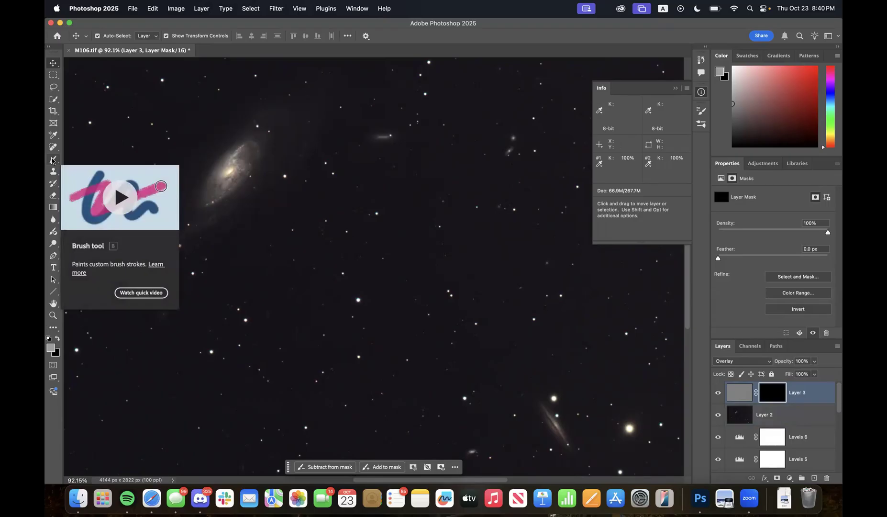
# Choose the Brush tool and set the foreground color to white (ffffff)
pyautogui.click(53, 160)
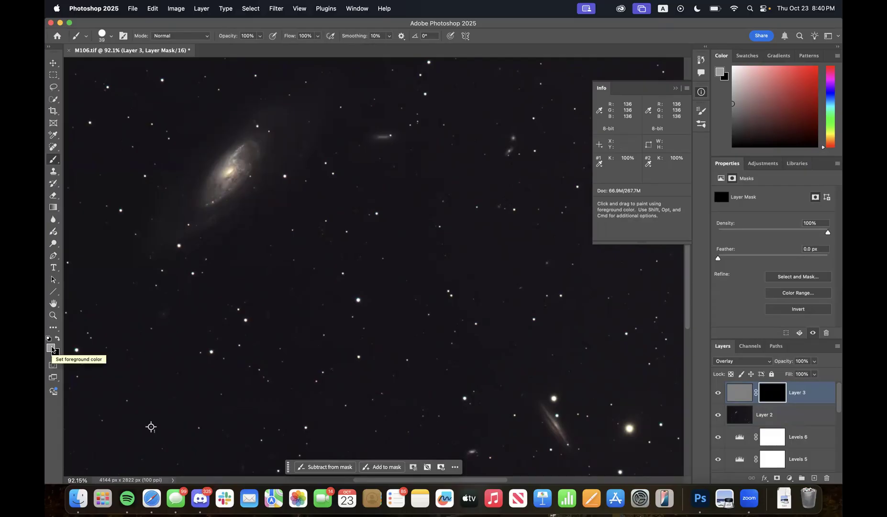
pyautogui.click(52, 349)
pyautogui.moveTo(146, 161); pyautogui.dragTo(73, 110)
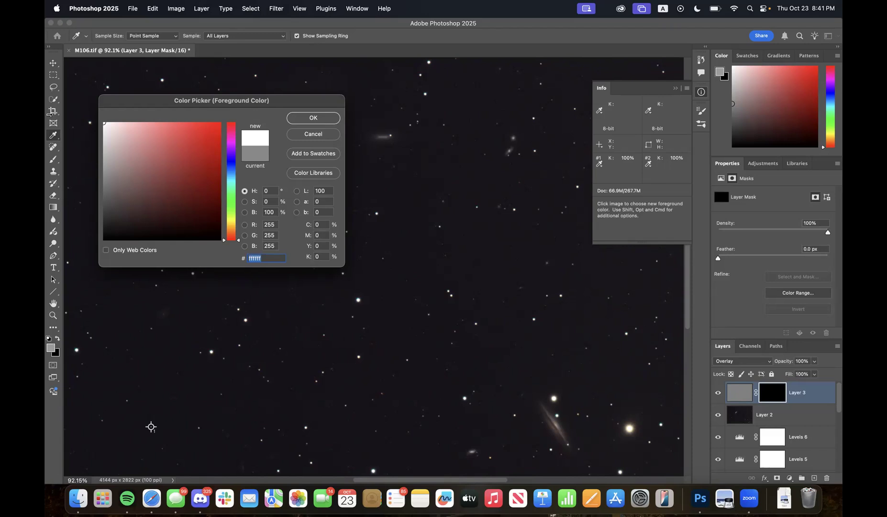
pyautogui.click(313, 118)
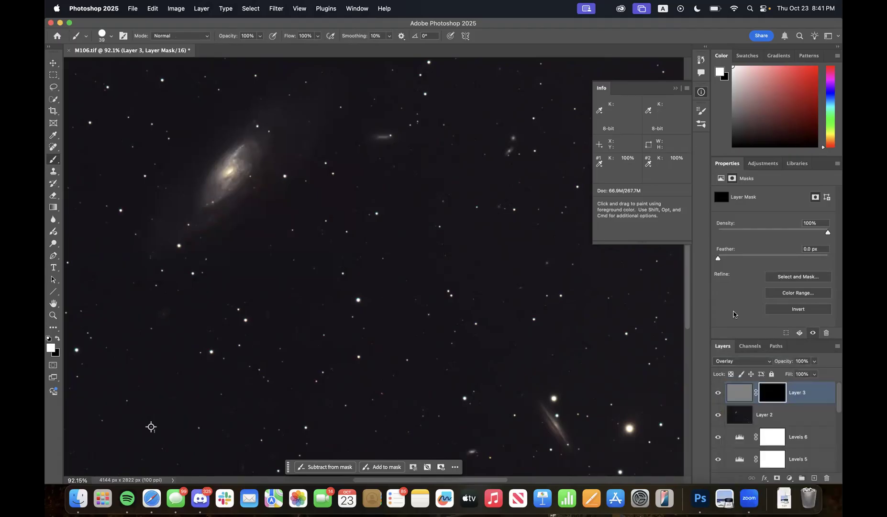
pyautogui.keyDown('super'); pyautogui.click(778, 393); pyautogui.keyUp('super')
pyautogui.click(469, 177)
pyautogui.click(55, 65)
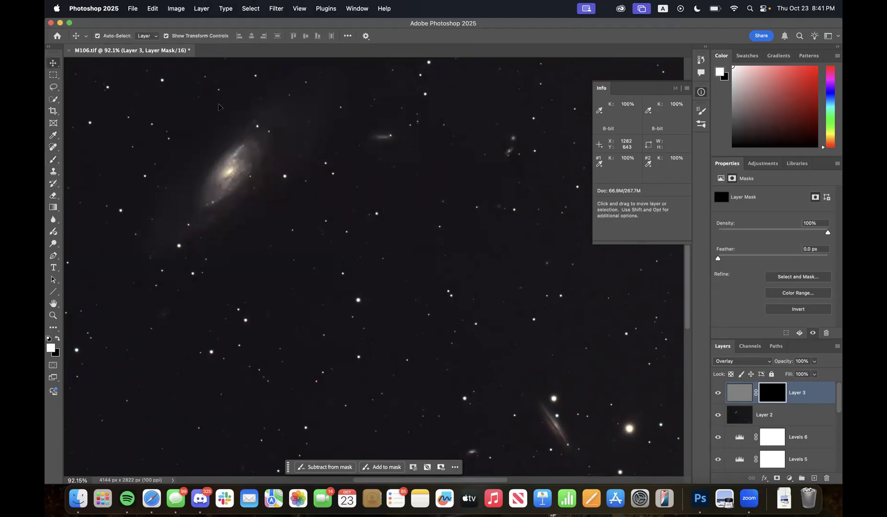
pyautogui.keyDown('super'); pyautogui.click(771, 398); pyautogui.keyUp('super')
pyautogui.click(469, 179)
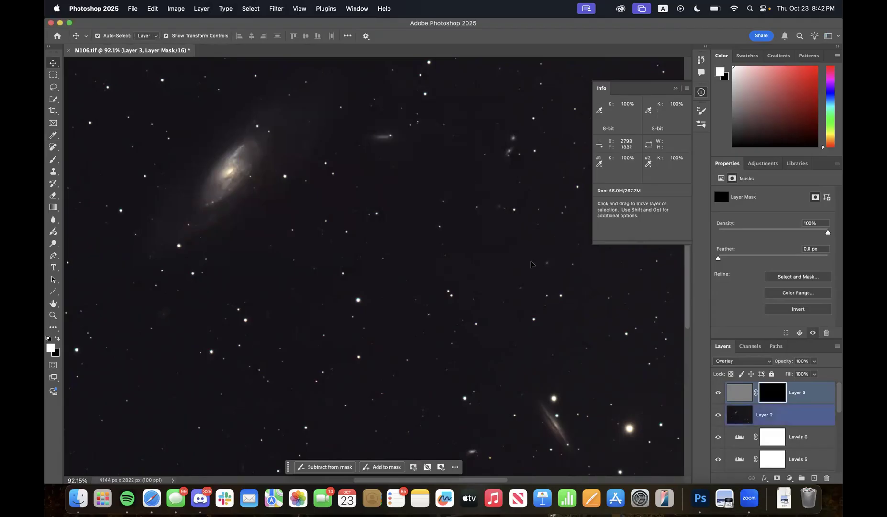
pyautogui.rightClick(785, 397)
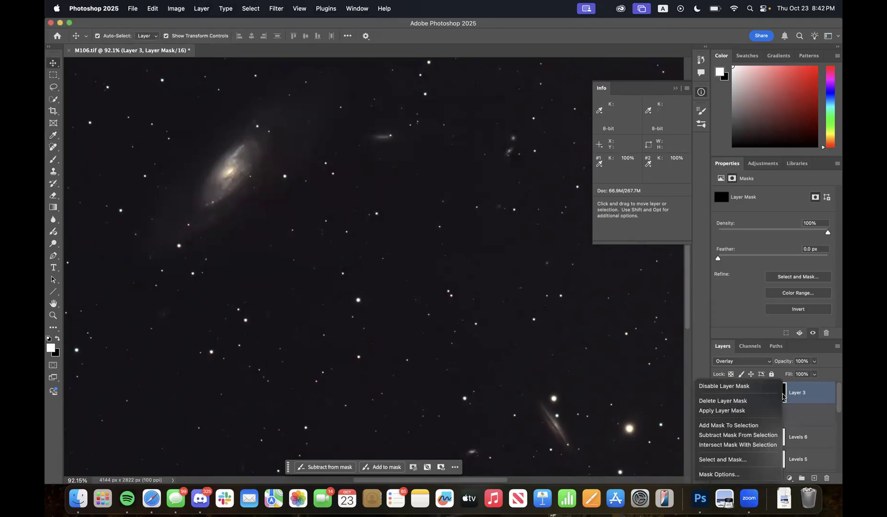
pyautogui.click(808, 392)
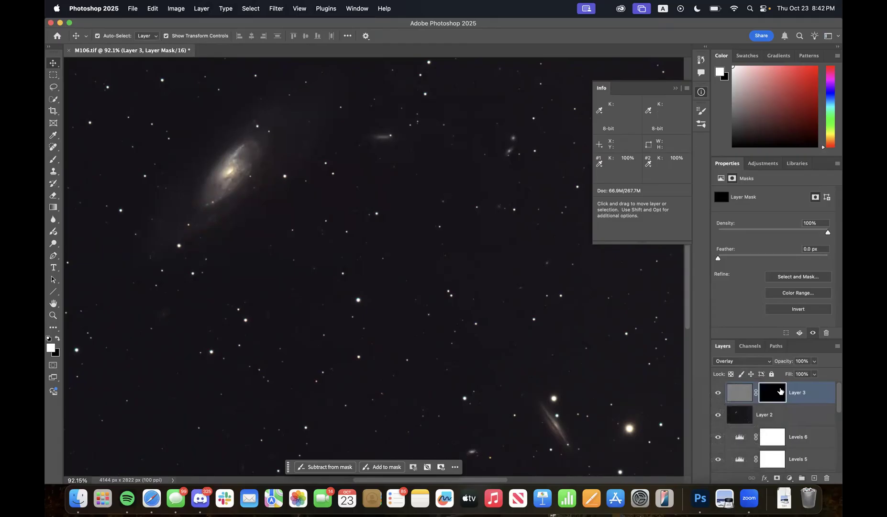
# Set the brush size to 52 px and paint white over the large spiral galaxy on the High Pass layer's mask
pyautogui.press('b')
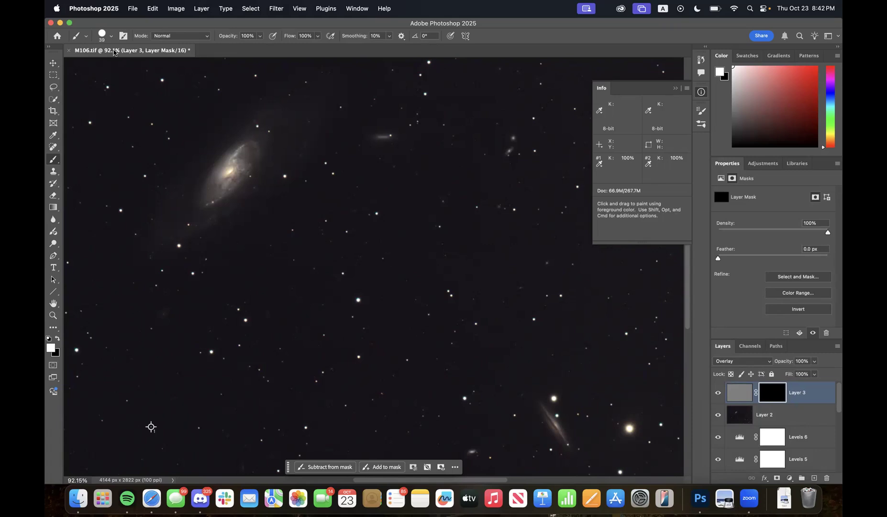
pyautogui.click(102, 35)
pyautogui.write('52')
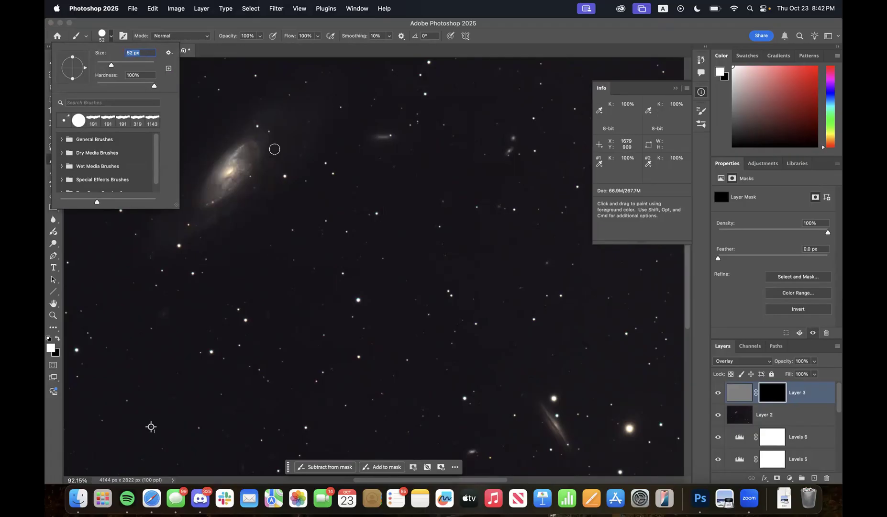
pyautogui.press('Return')
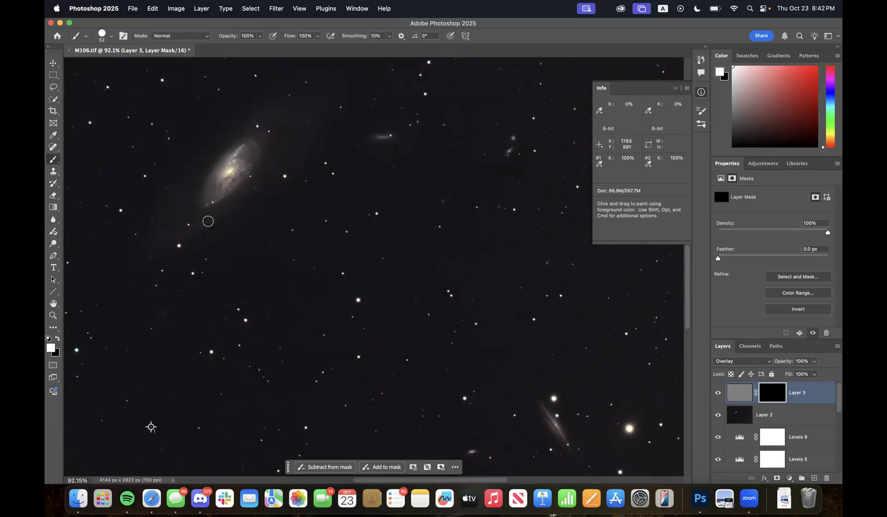
# Paint white on the mask over the smaller edge-on galaxy below and the two faint galaxies beside M106
pyautogui.scroll(-5, 496, 256)
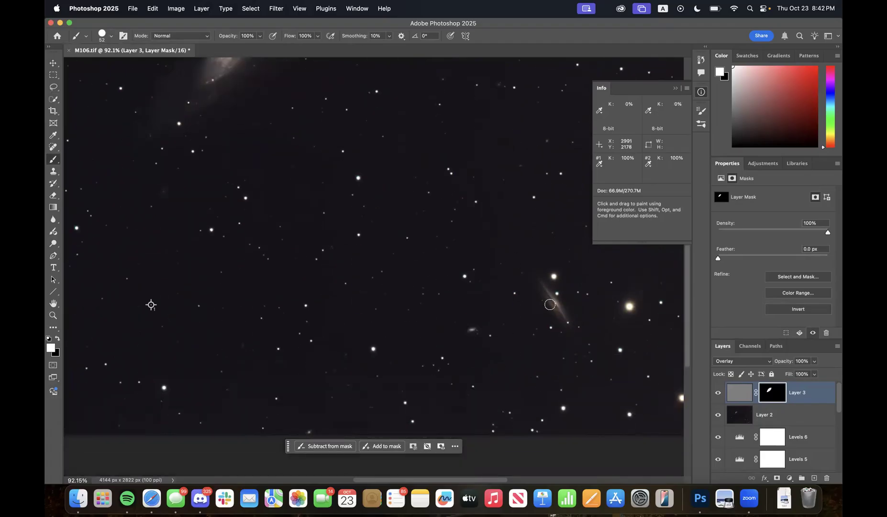
pyautogui.moveTo(542, 285); pyautogui.dragTo(544, 282)
pyautogui.scroll(20, 544, 282)
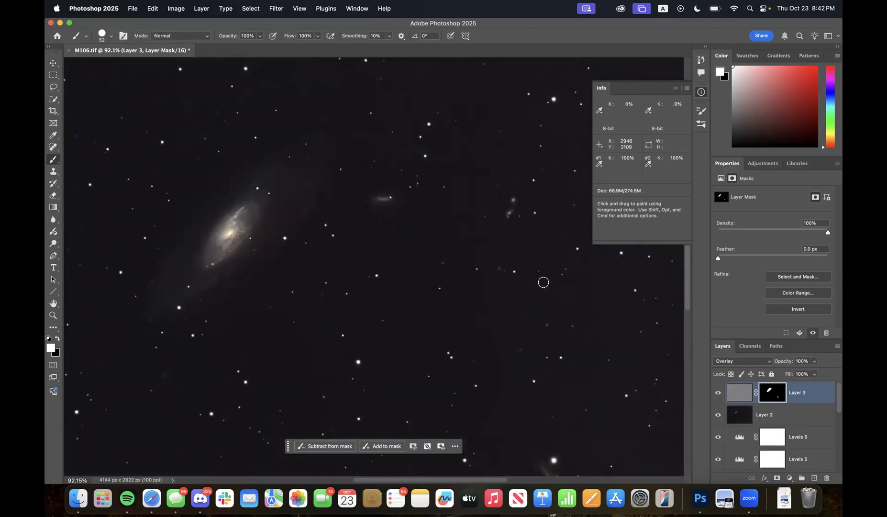
pyautogui.rightClick(544, 282)
pyautogui.click(544, 226)
pyautogui.scroll(-20, 544, 224)
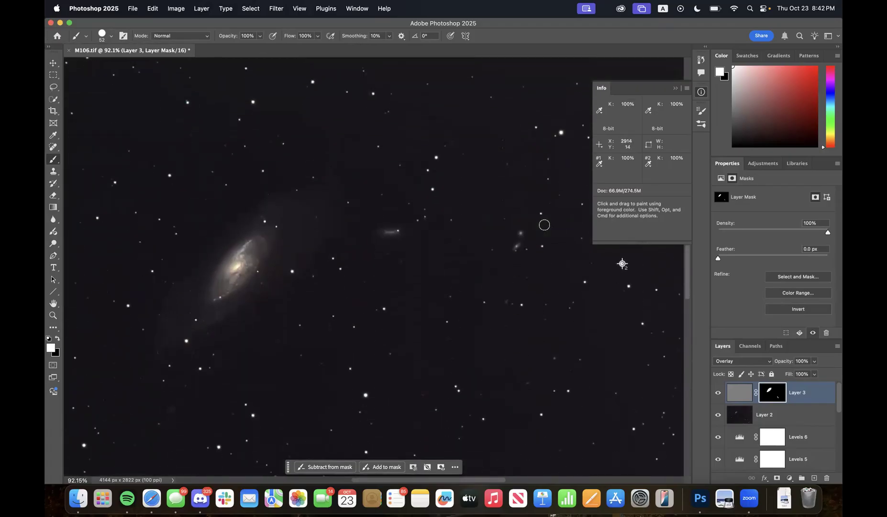
pyautogui.moveTo(378, 233)
pyautogui.mouseDown()
pyautogui.moveTo(370, 231)
pyautogui.moveTo(389, 234)
pyautogui.mouseUp()
pyautogui.moveTo(512, 250); pyautogui.dragTo(521, 235)
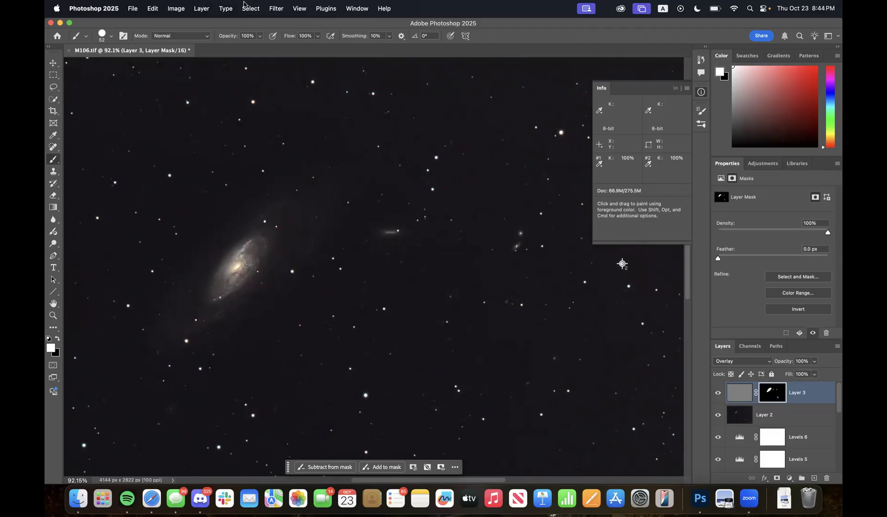
# Open the Gaussian Blur filter on the layer mask and zoom its preview out to 10% to show the whole mask
pyautogui.click(277, 5)
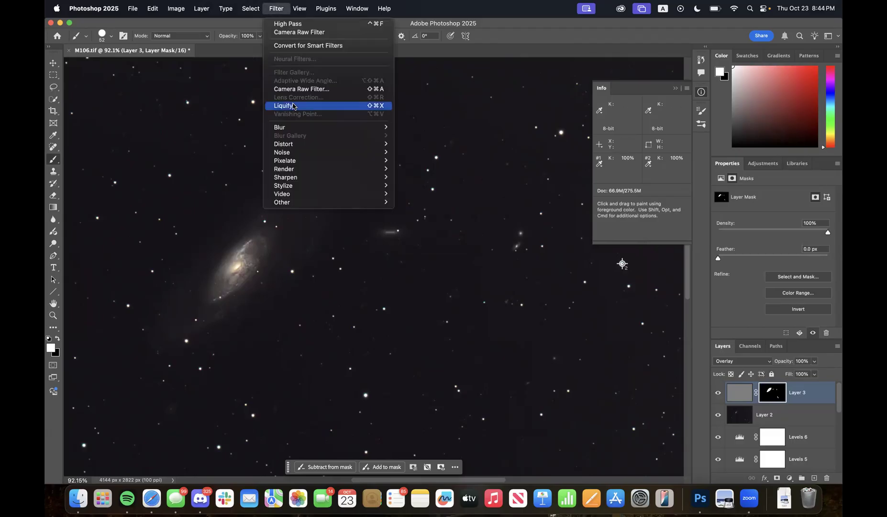
pyautogui.moveTo(297, 128)
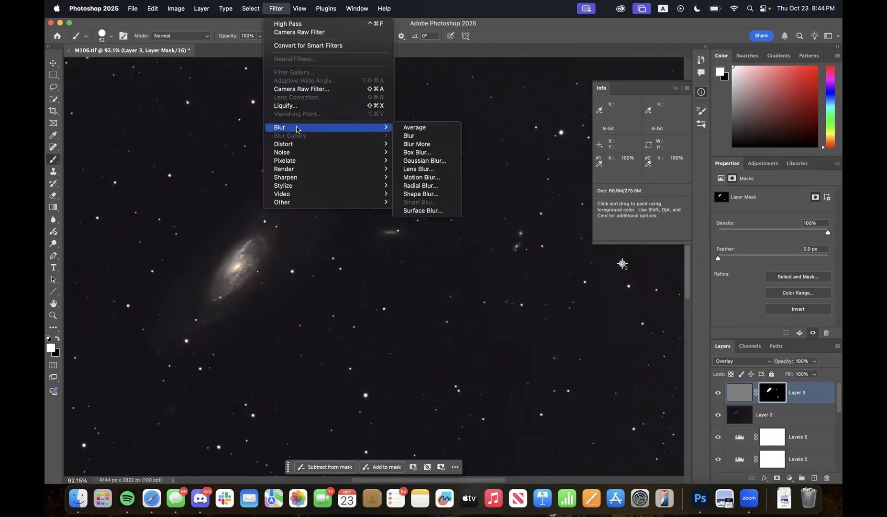
pyautogui.click(435, 164)
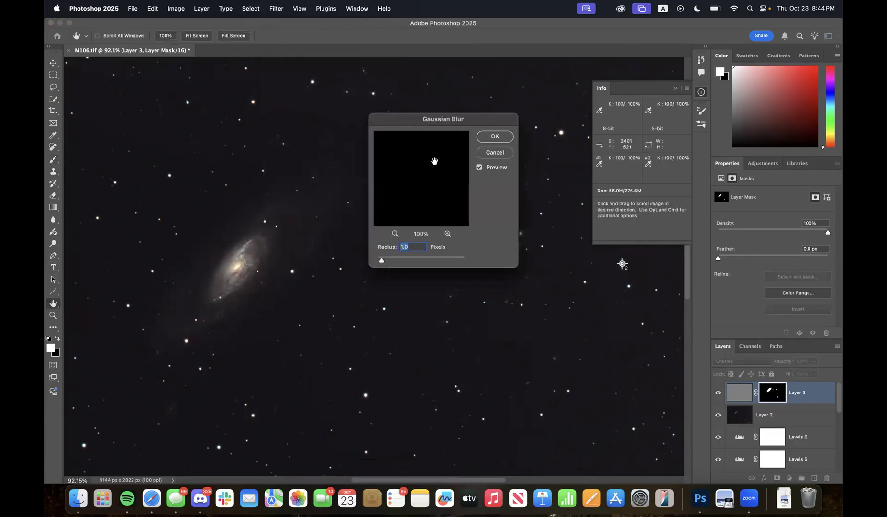
pyautogui.click(396, 233)
pyautogui.click(395, 234)
pyautogui.click(395, 234)
pyautogui.click(395, 234)
pyautogui.click(395, 233)
pyautogui.click(393, 234)
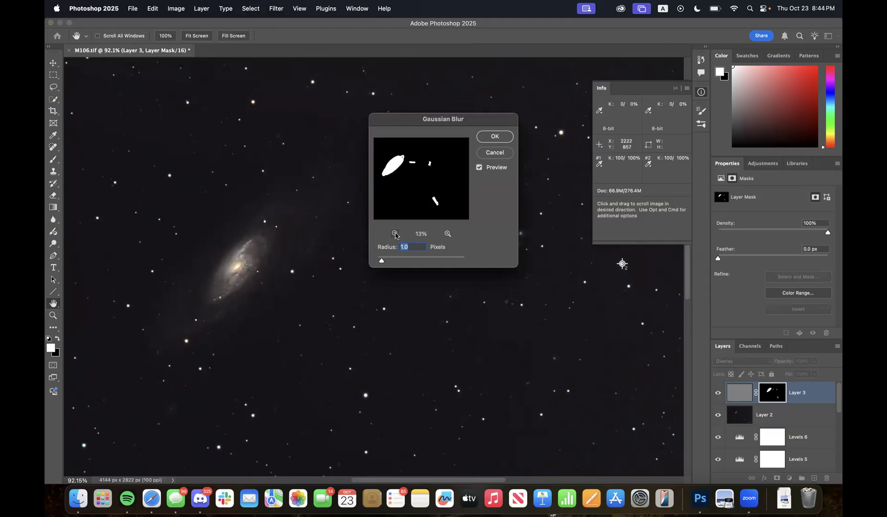
pyautogui.click(394, 234)
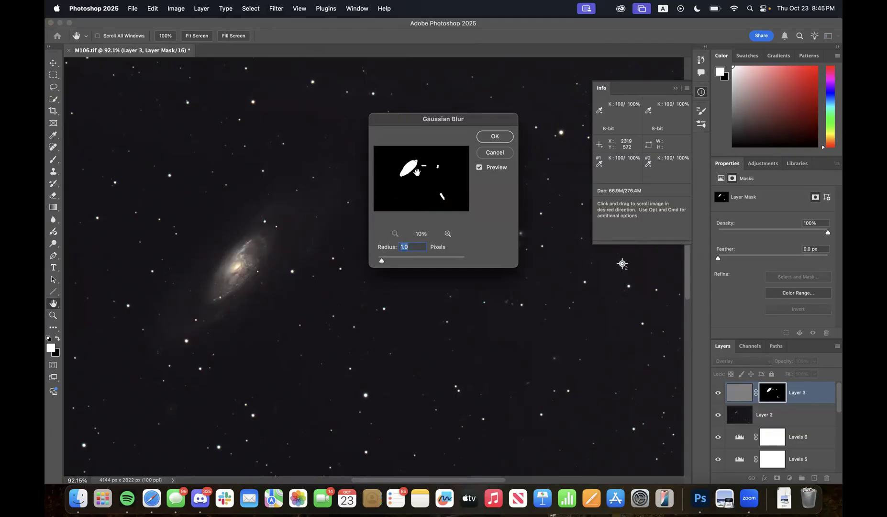
# Soften the mask edges with a Gaussian Blur radius of 111.9 pixels and apply the filter
pyautogui.moveTo(401, 261); pyautogui.dragTo(436, 261)
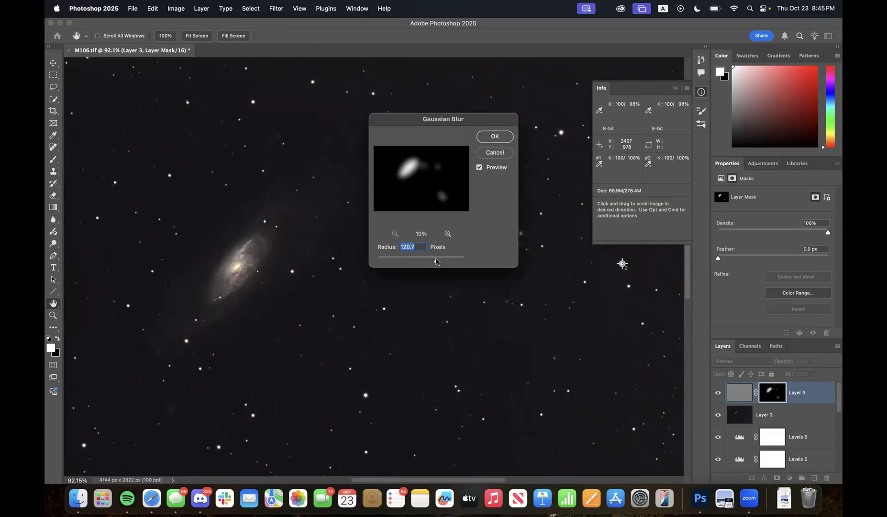
pyautogui.moveTo(436, 261); pyautogui.dragTo(435, 261)
pyautogui.click(495, 137)
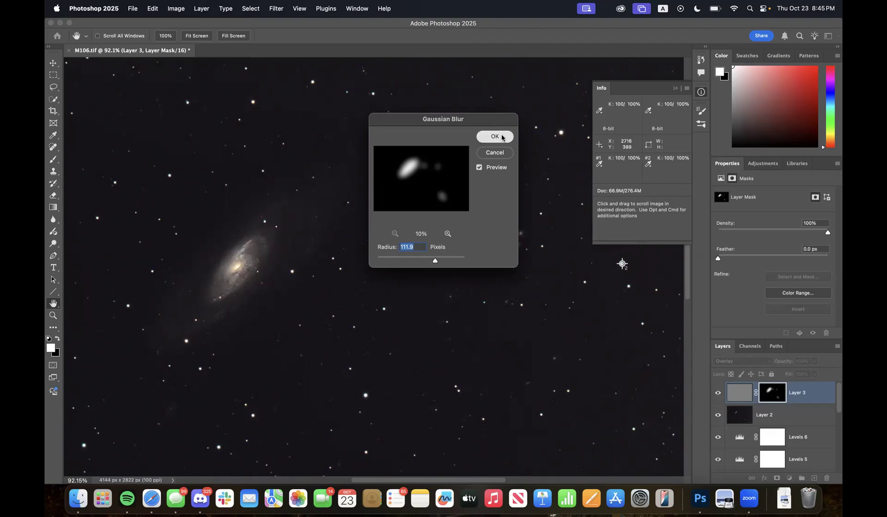
# Switch to the full-screen lofi rain video and resume its playback
pyautogui.hotkey('ctrl', 'Right')
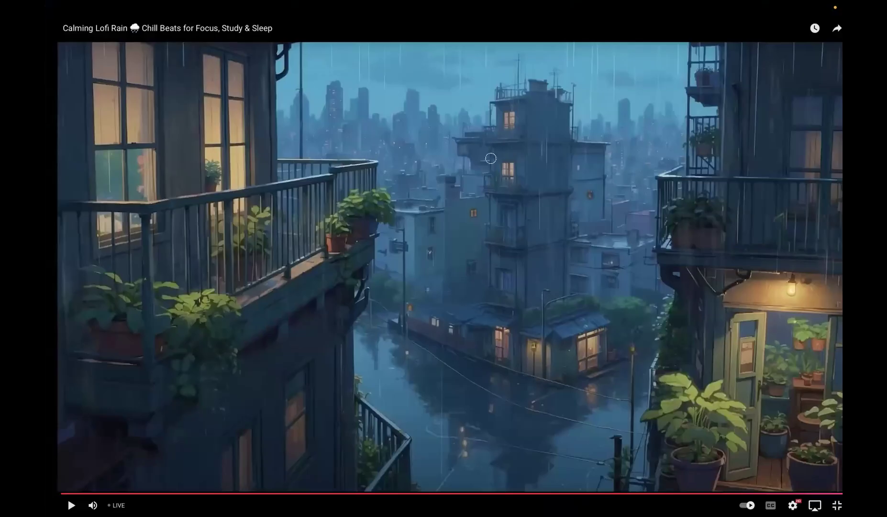
pyautogui.click(458, 220)
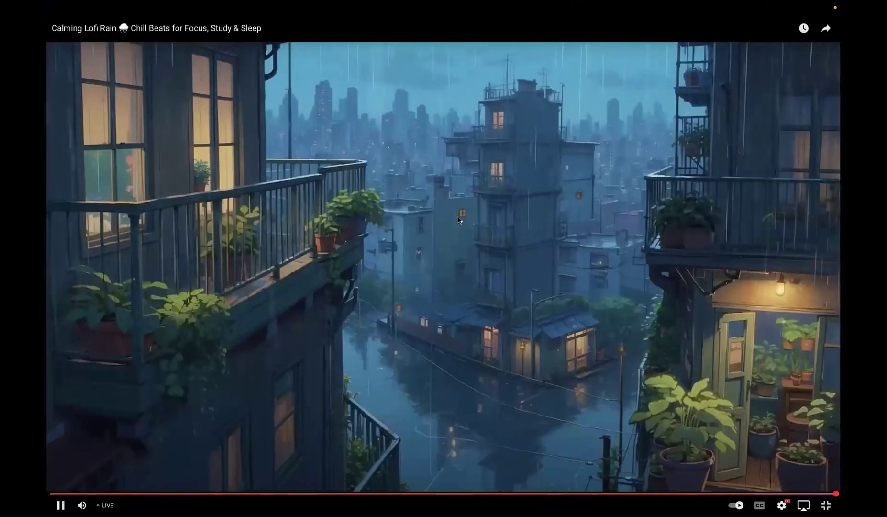